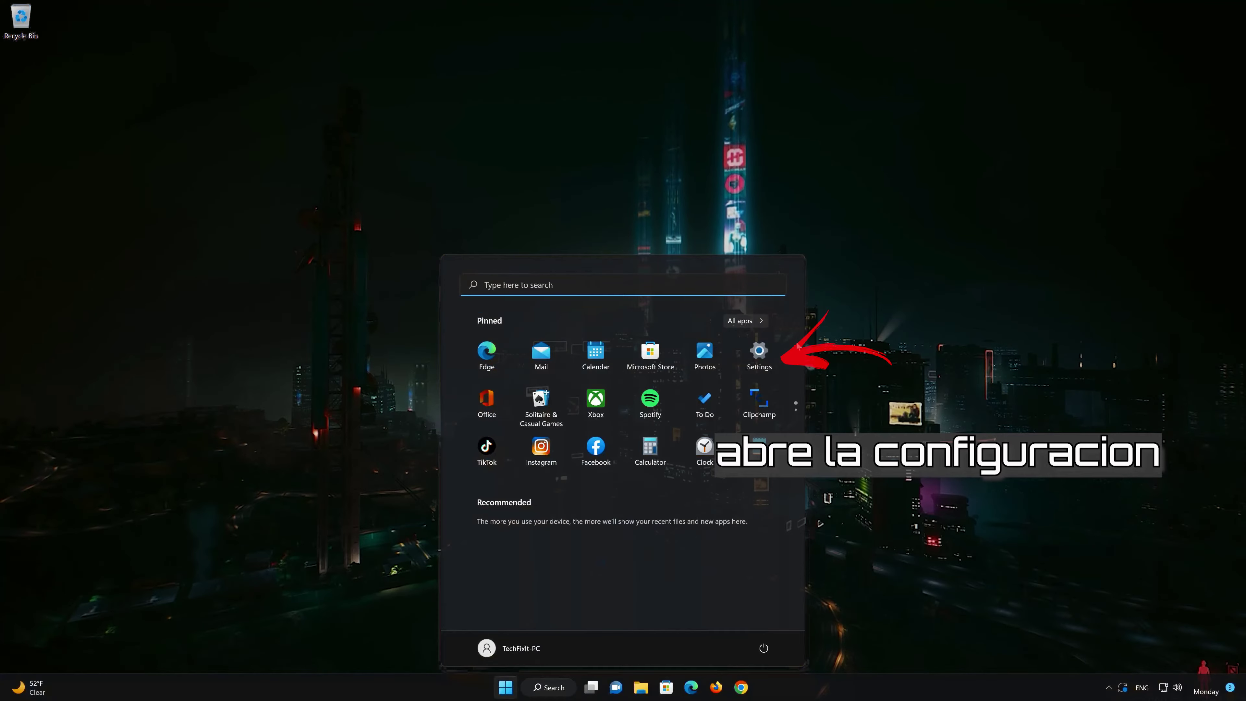
# Open Windows Settings and bring up the advanced options of the Xbox app from the installed apps list.
pyautogui.click(759, 359)
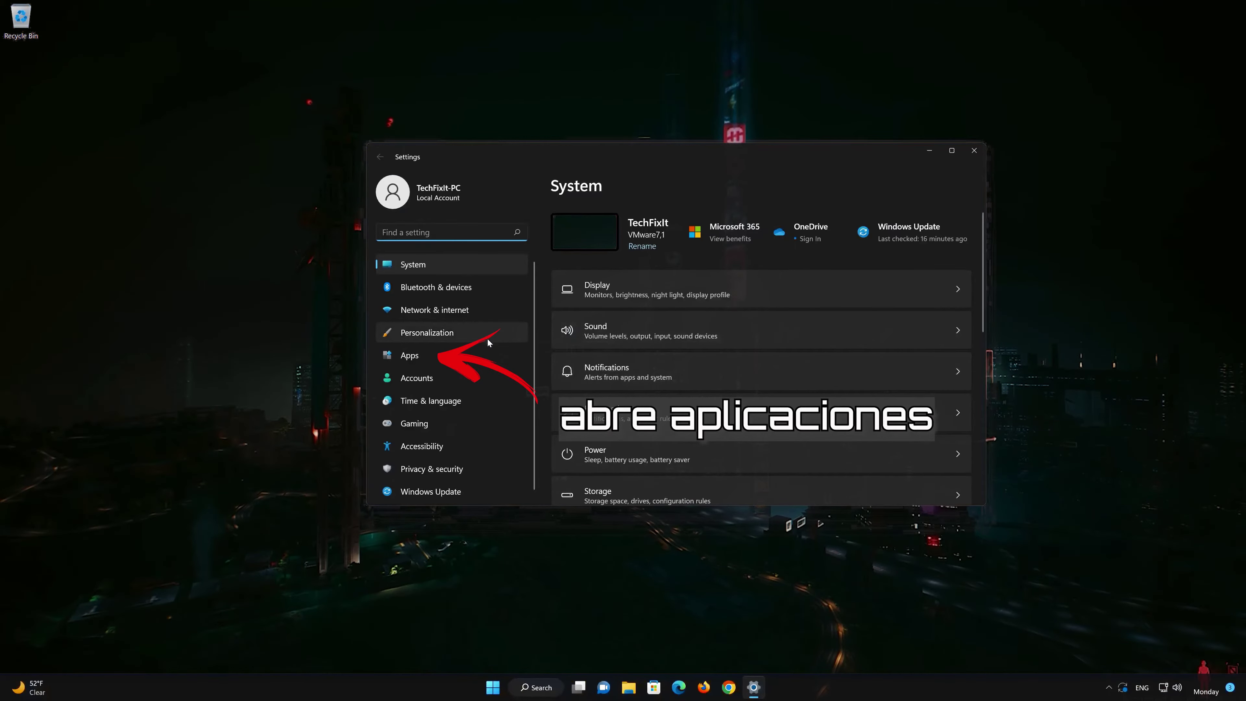
pyautogui.click(418, 355)
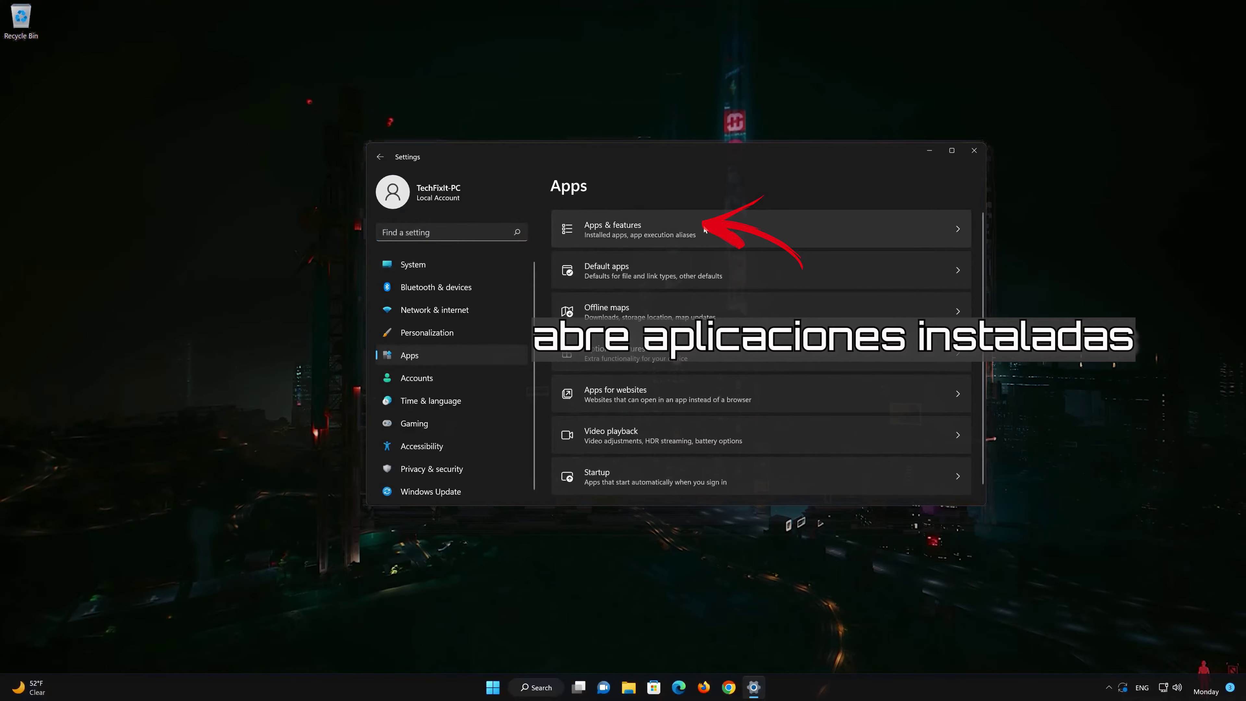
pyautogui.click(666, 233)
pyautogui.scroll(-10, 781, 381)
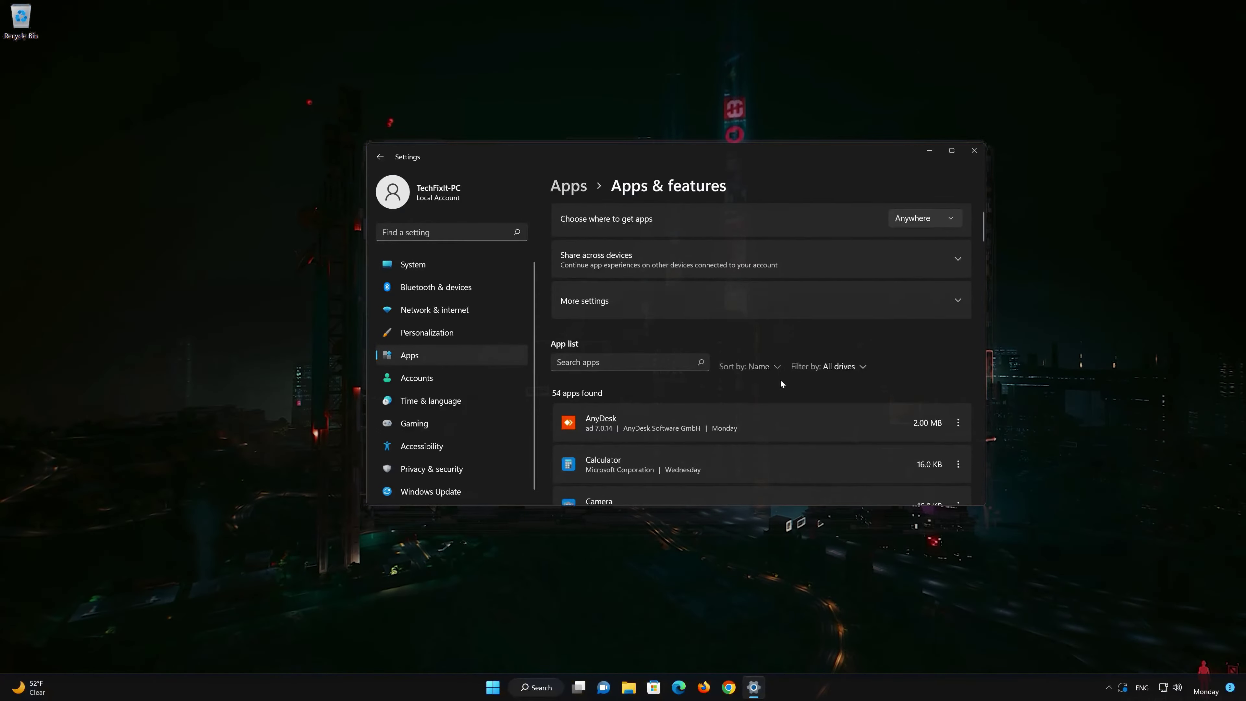
pyautogui.scroll(-15, 780, 391)
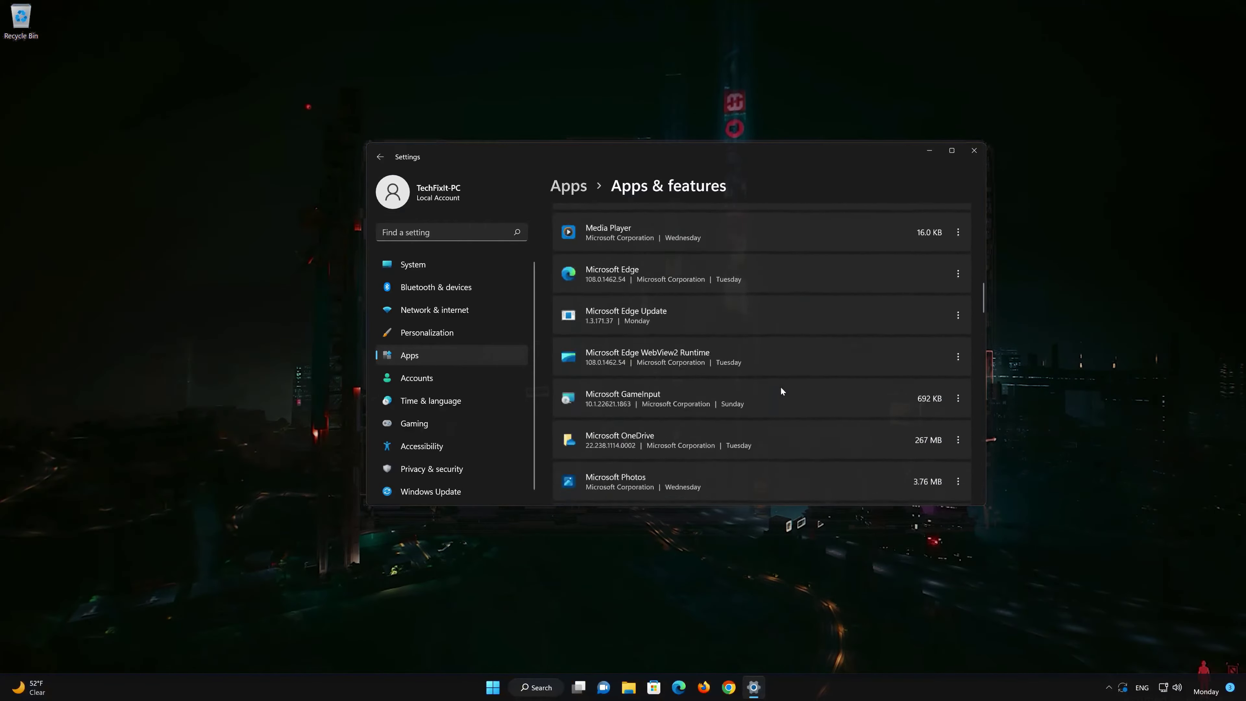
pyautogui.scroll(-15, 781, 392)
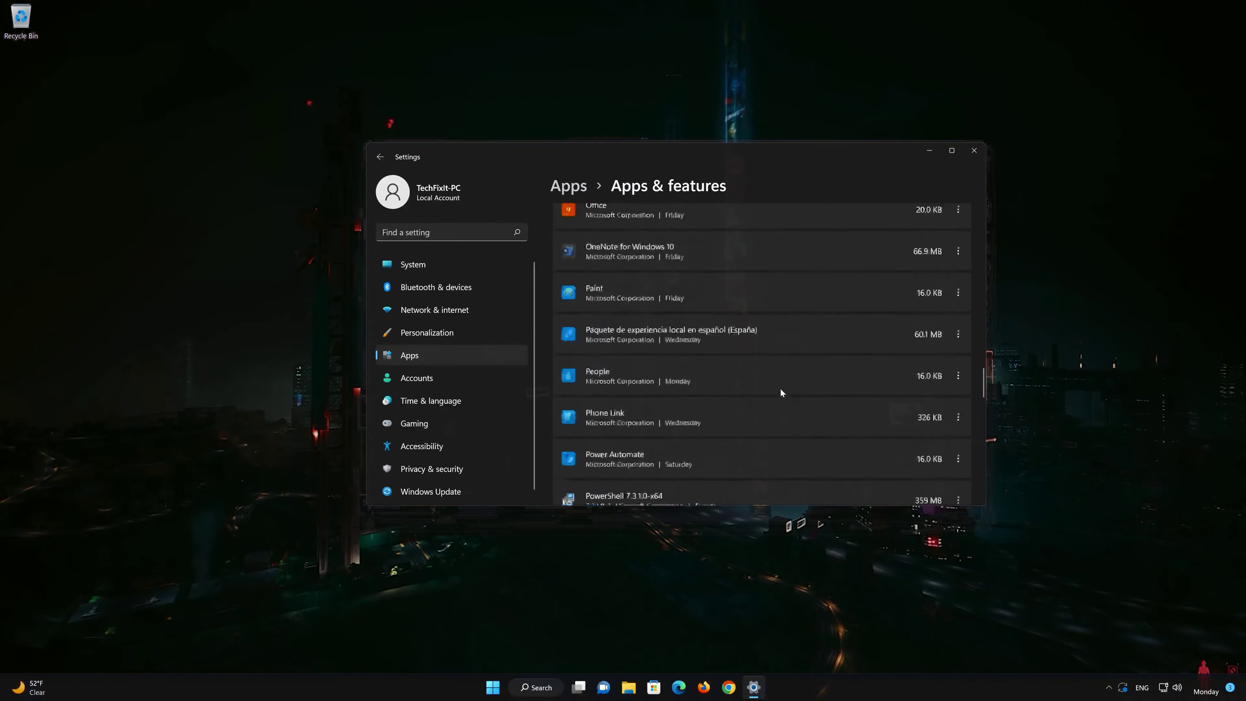
pyautogui.scroll(-6, 782, 394)
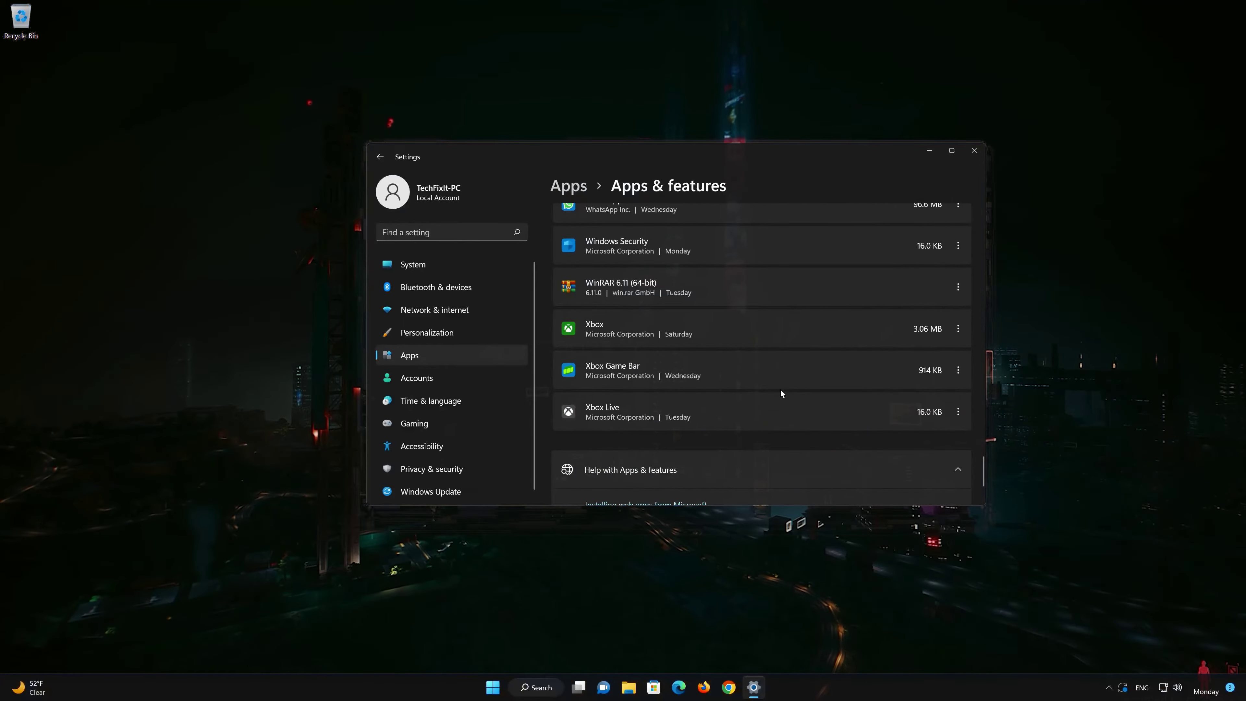
pyautogui.scroll(1, 733, 380)
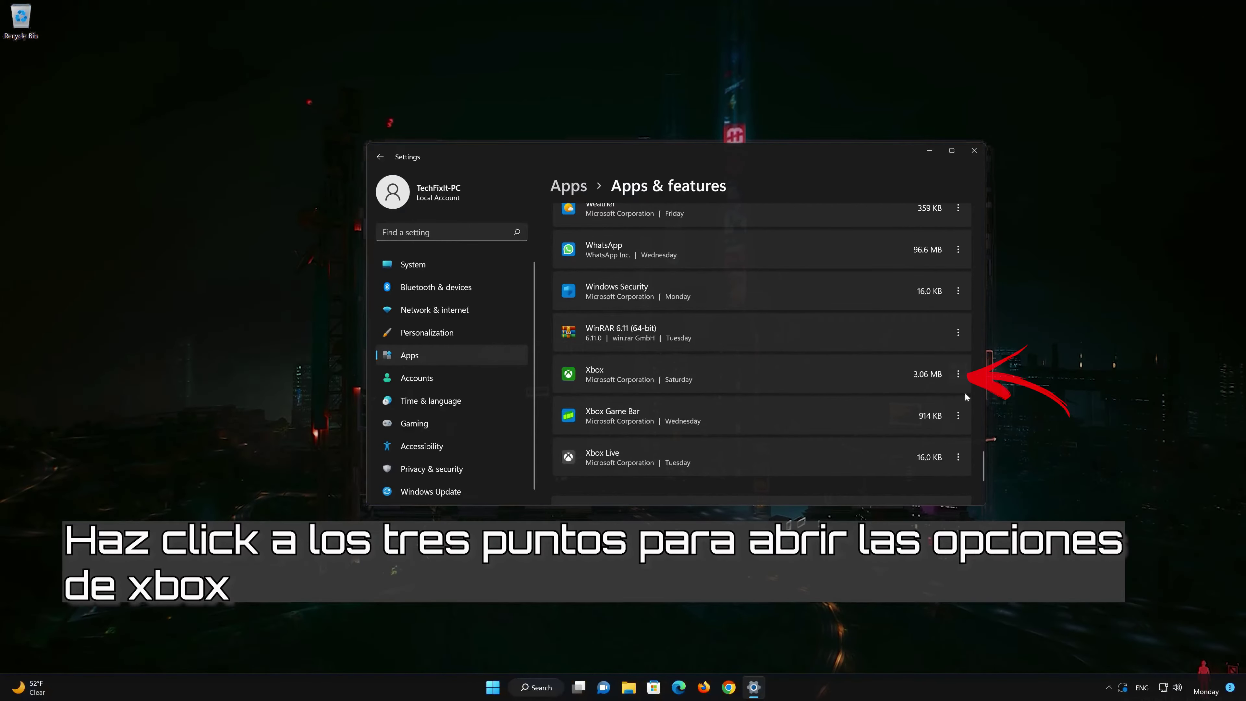
pyautogui.click(958, 374)
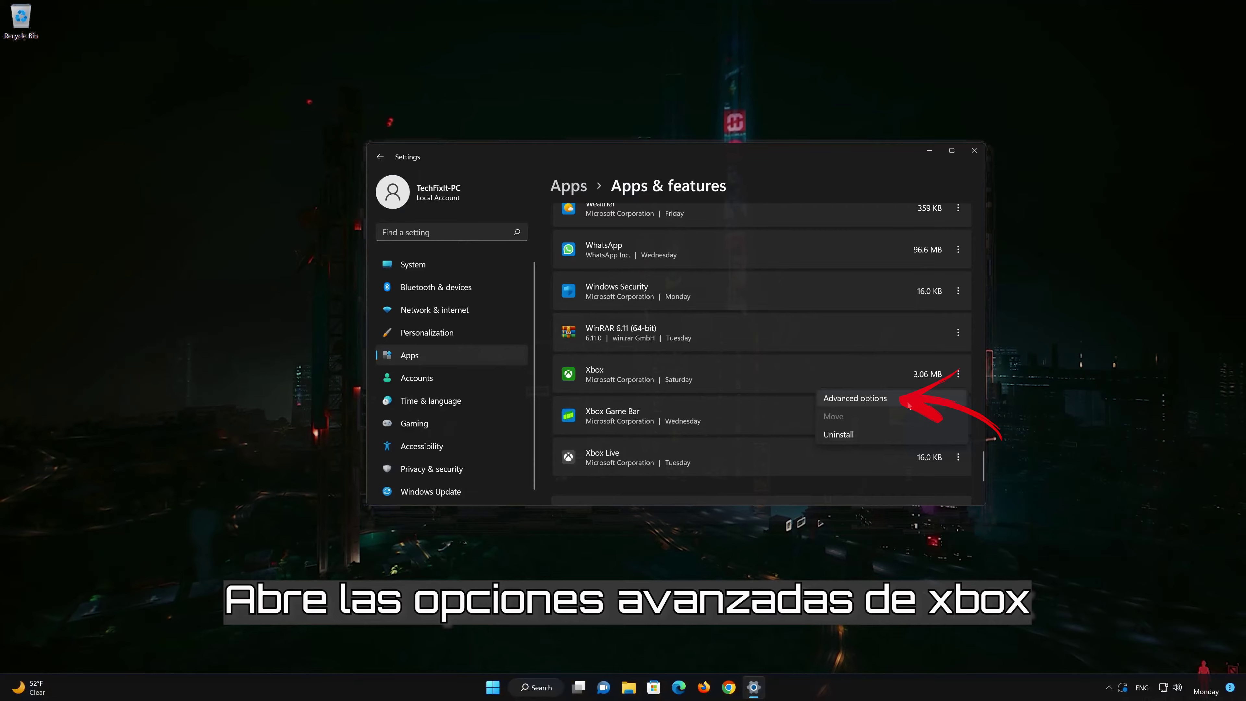
pyautogui.click(858, 402)
# Repair the Xbox app, then reset it and confirm deleting its app data.
pyautogui.scroll(-8, 856, 403)
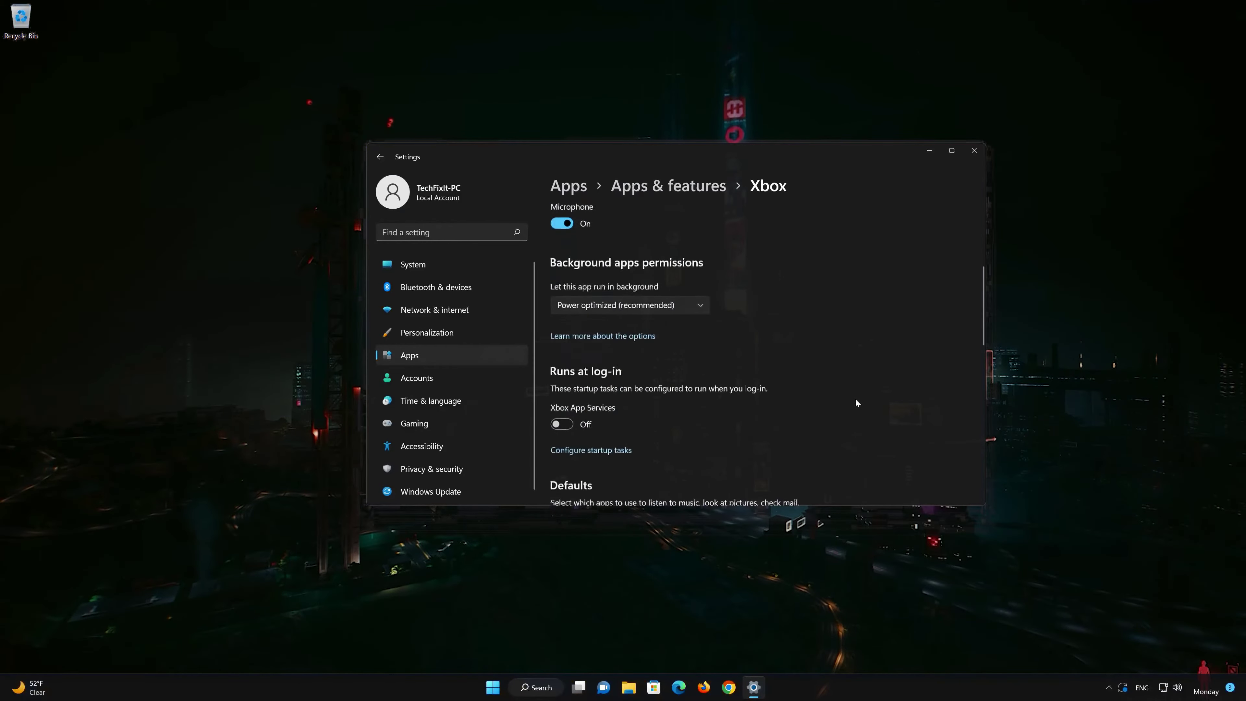
pyautogui.scroll(-3, 855, 400)
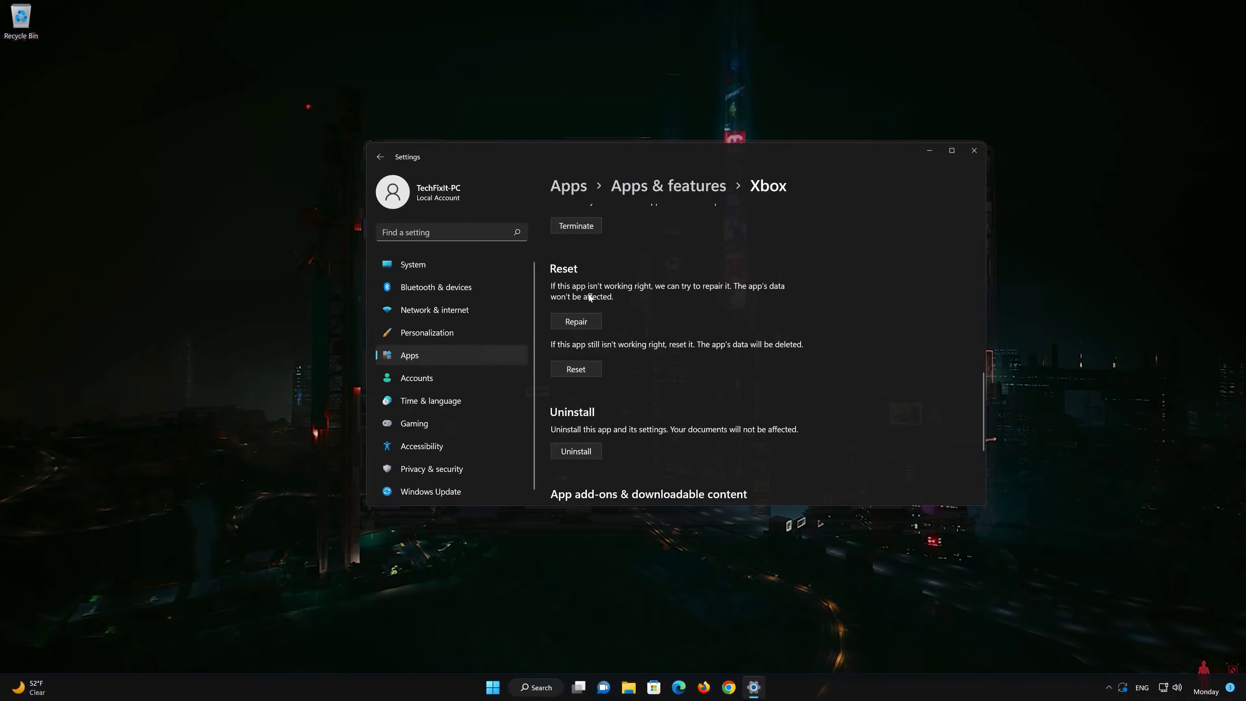
pyautogui.click(573, 325)
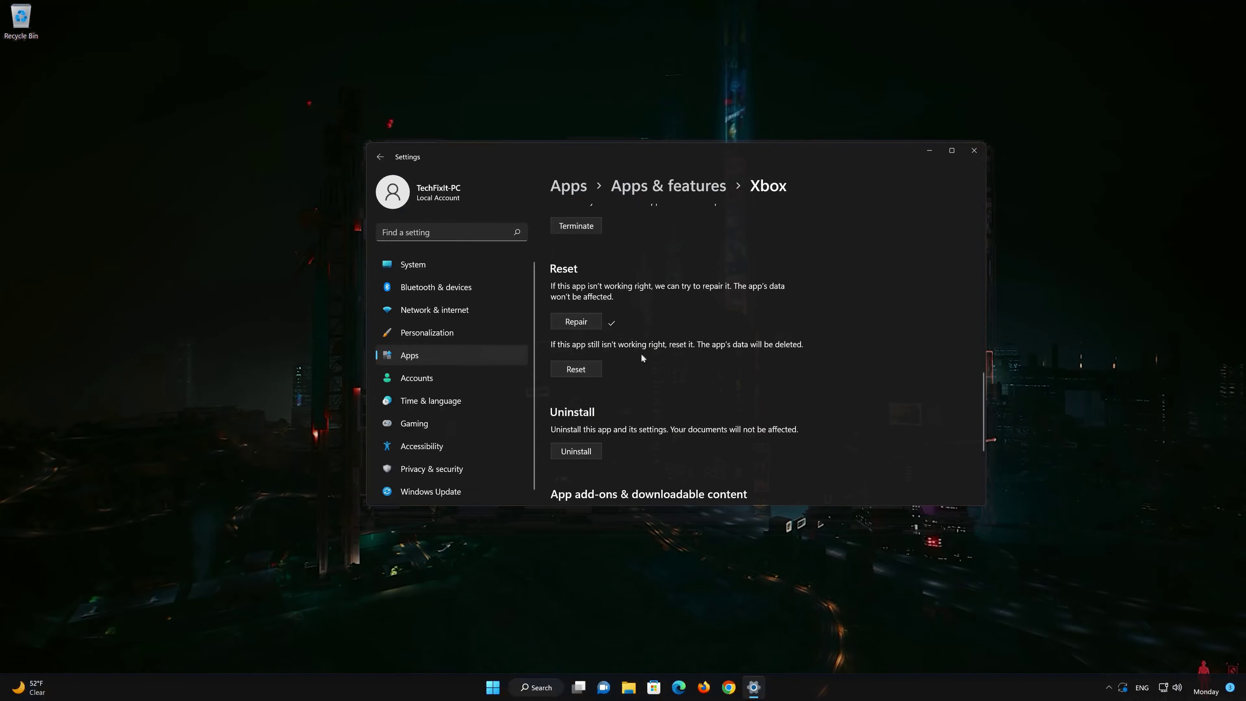
pyautogui.click(577, 370)
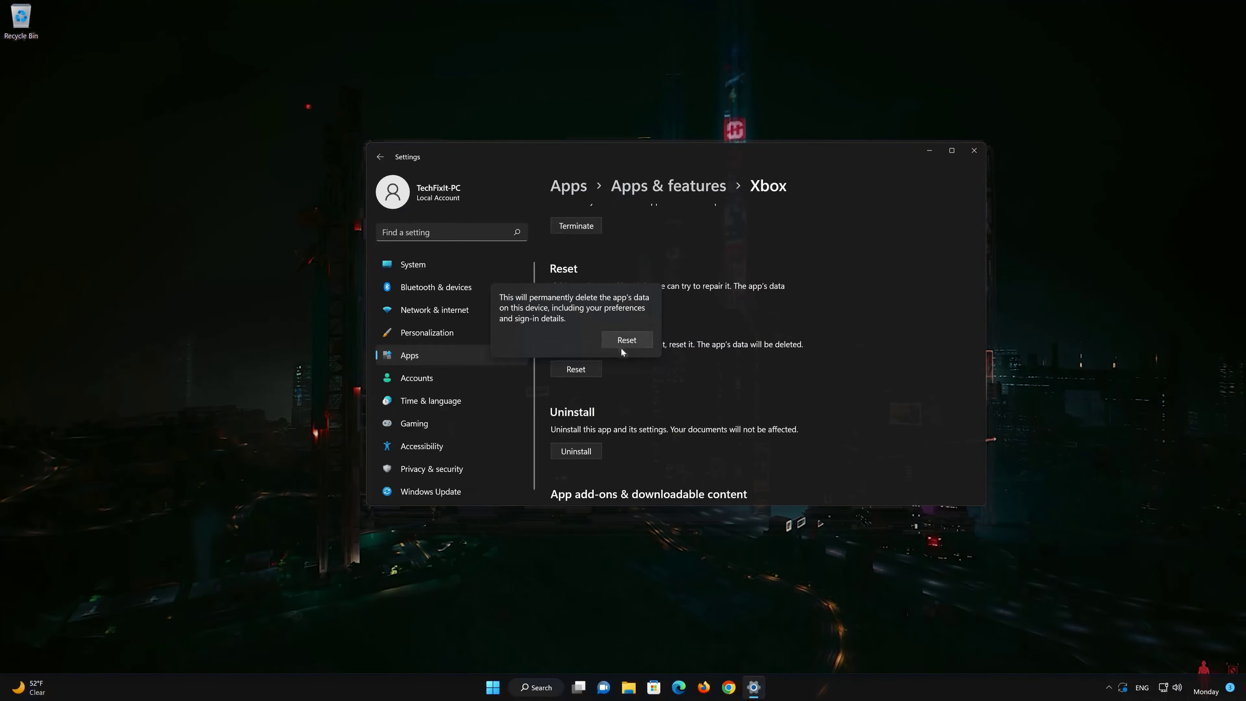
pyautogui.click(632, 339)
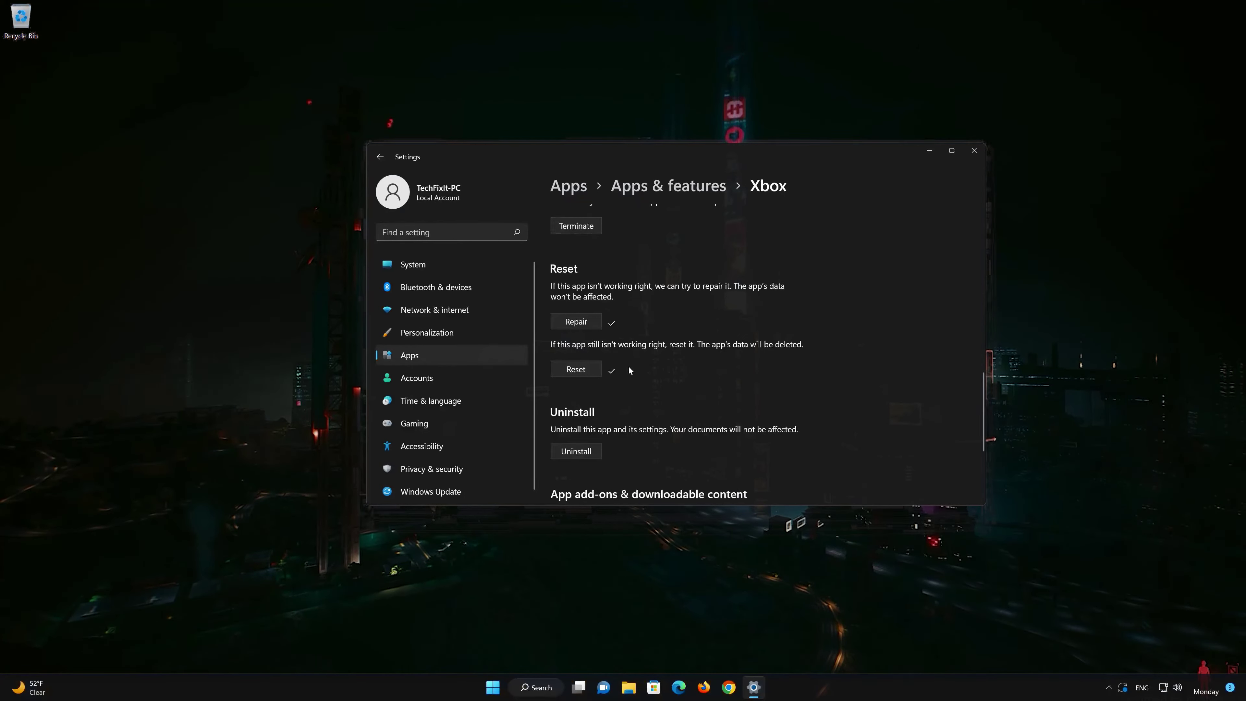
# Uninstall the Xbox app, confirming the removal, and close Settings.
pyautogui.scroll(-2, 630, 370)
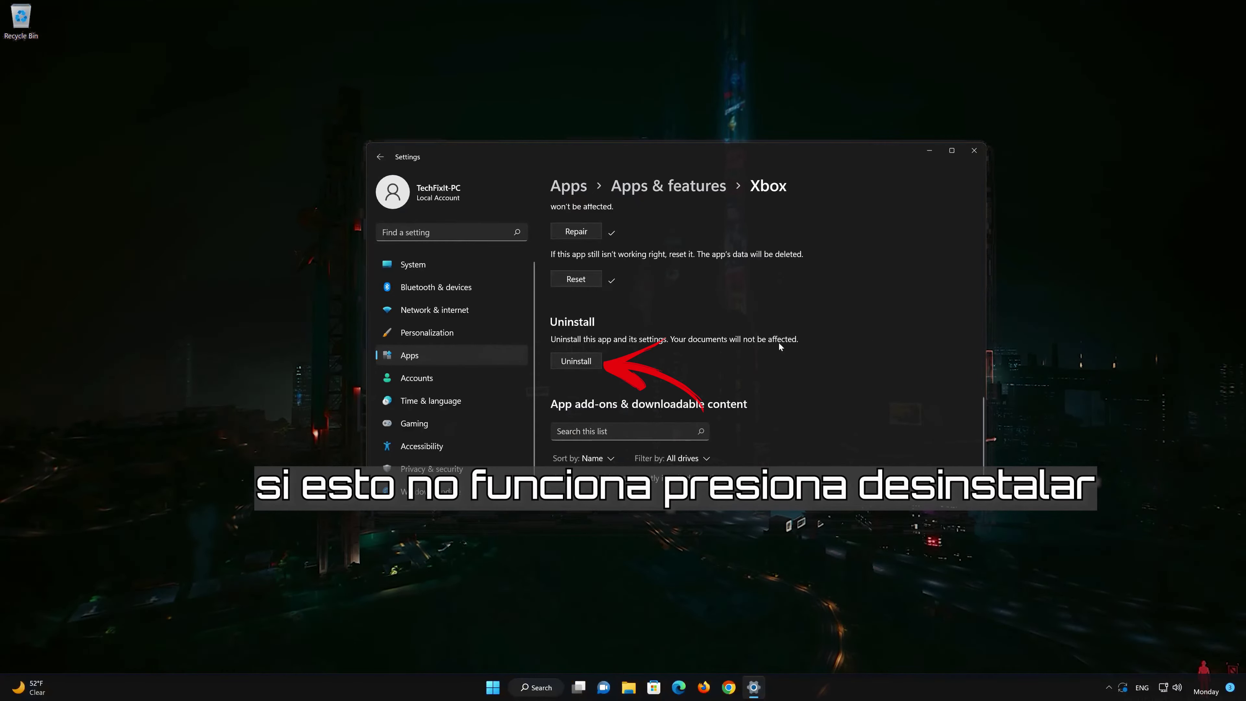
pyautogui.click(578, 360)
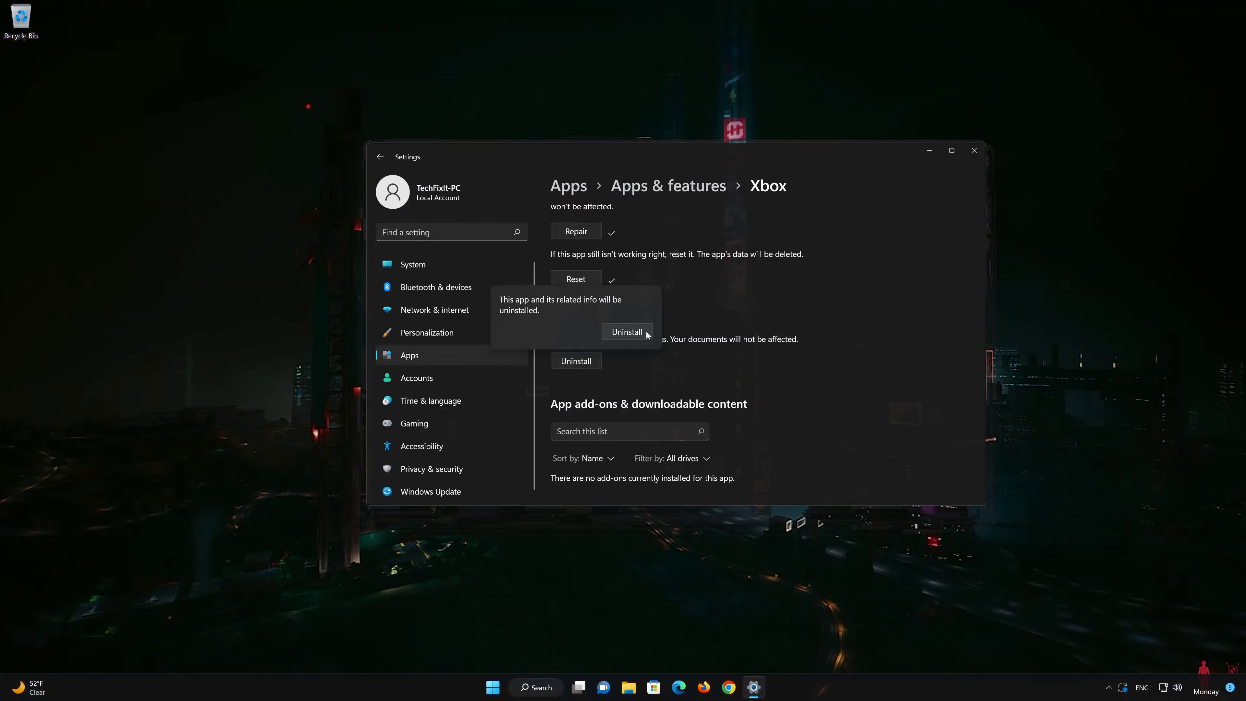
pyautogui.click(634, 336)
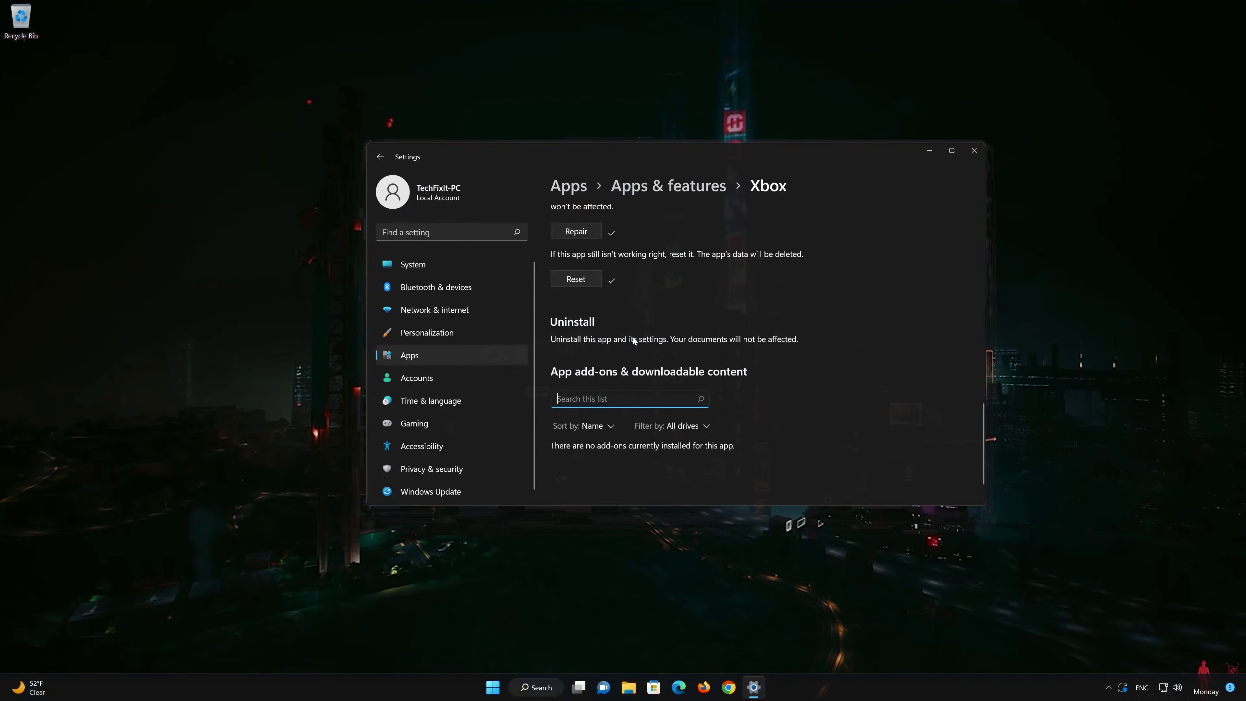
pyautogui.click(976, 150)
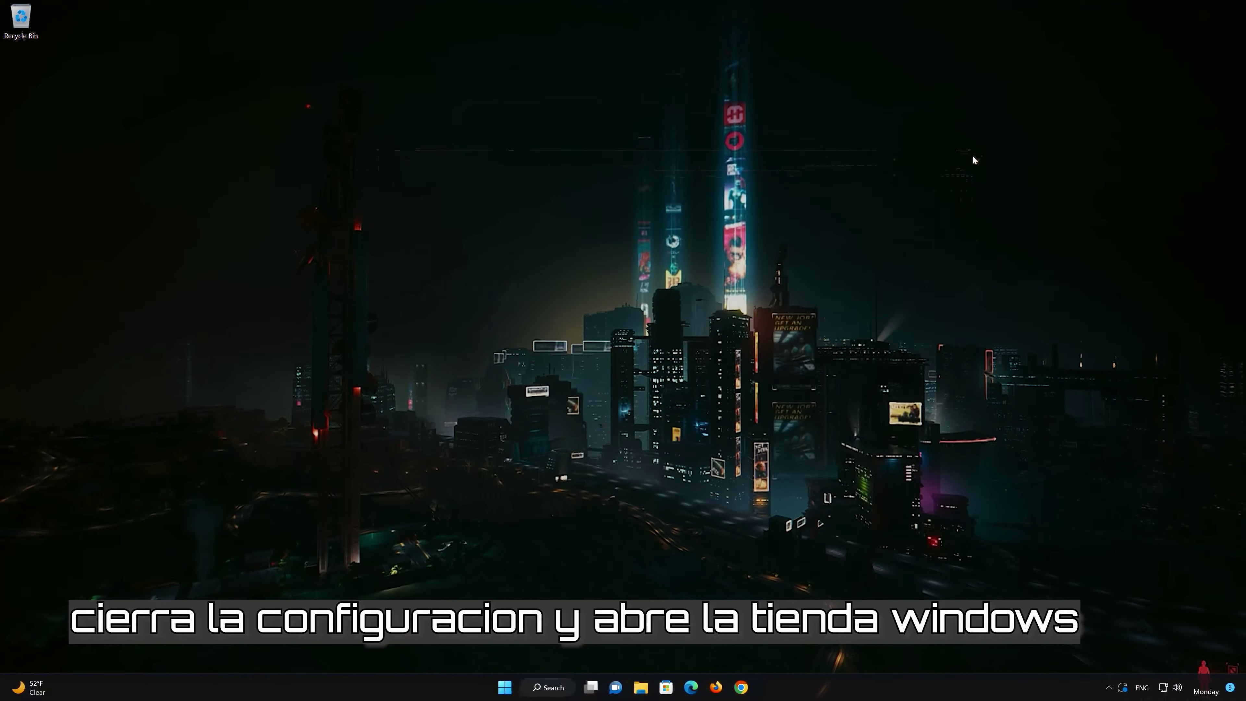
# Switch to Microsoft Store, search for "xbox" and install the Xbox app from Microsoft Corporation.
pyautogui.click(666, 687)
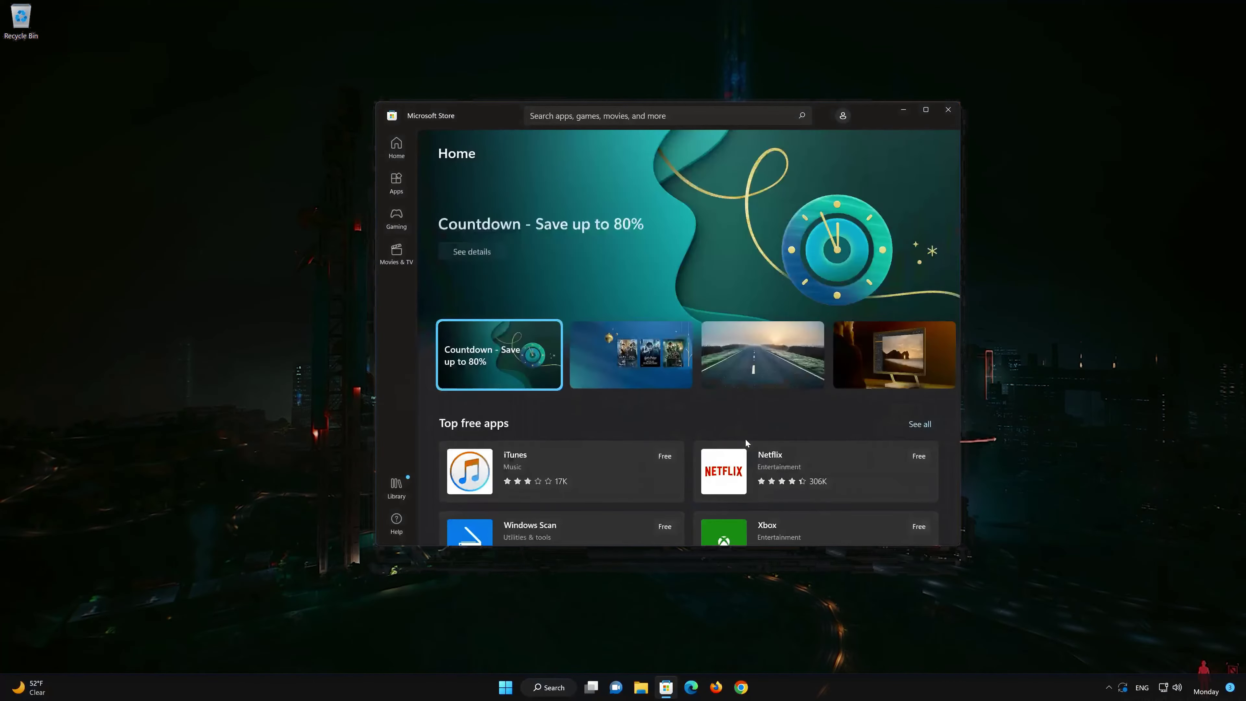
pyautogui.click(658, 115)
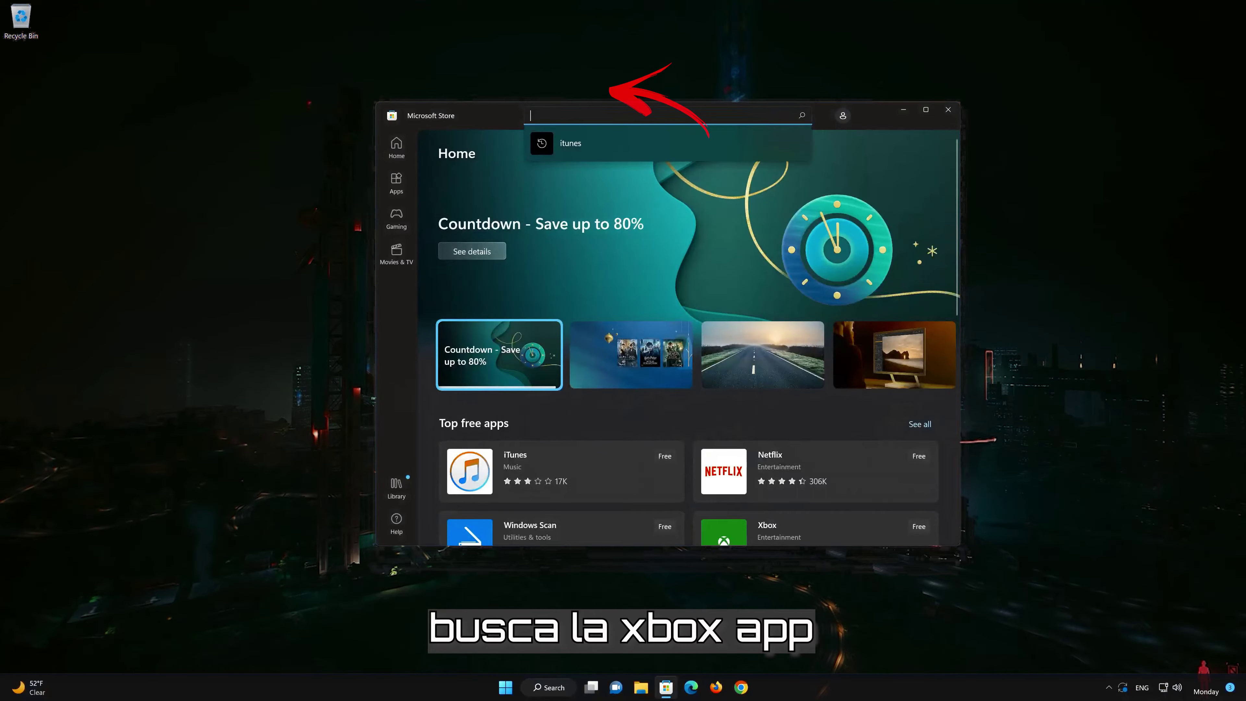
pyautogui.write('xbox')
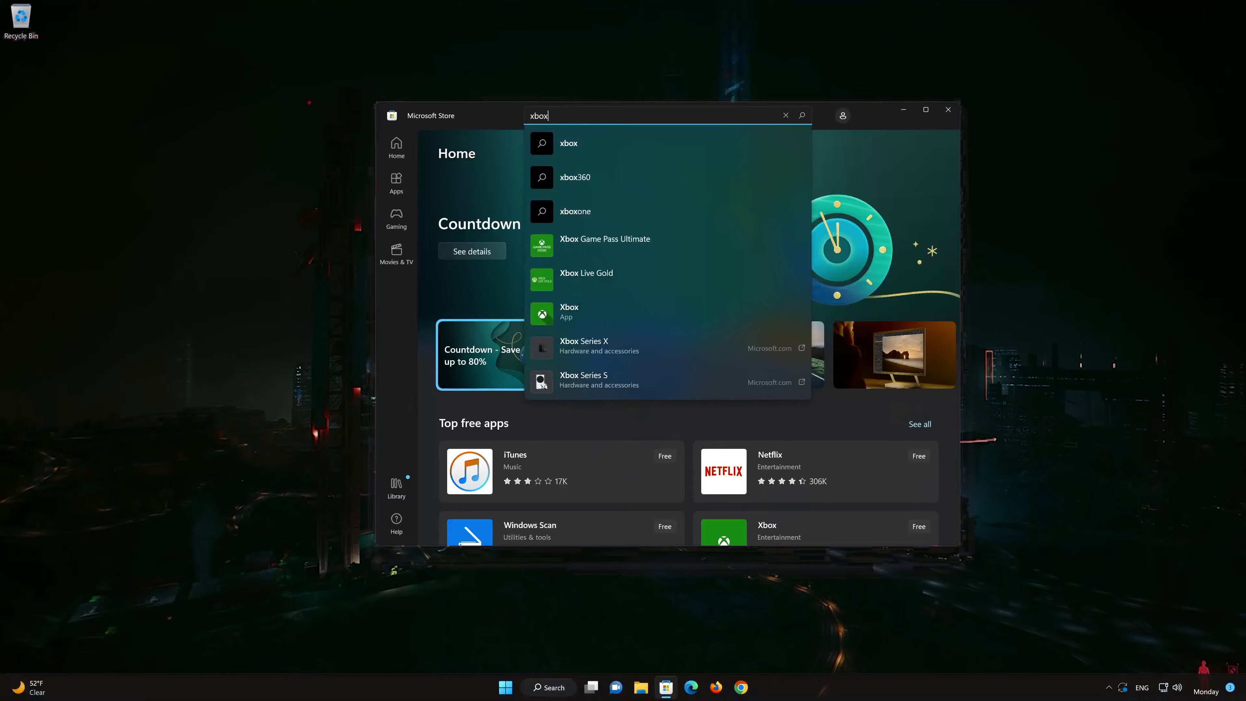
pyautogui.click(589, 312)
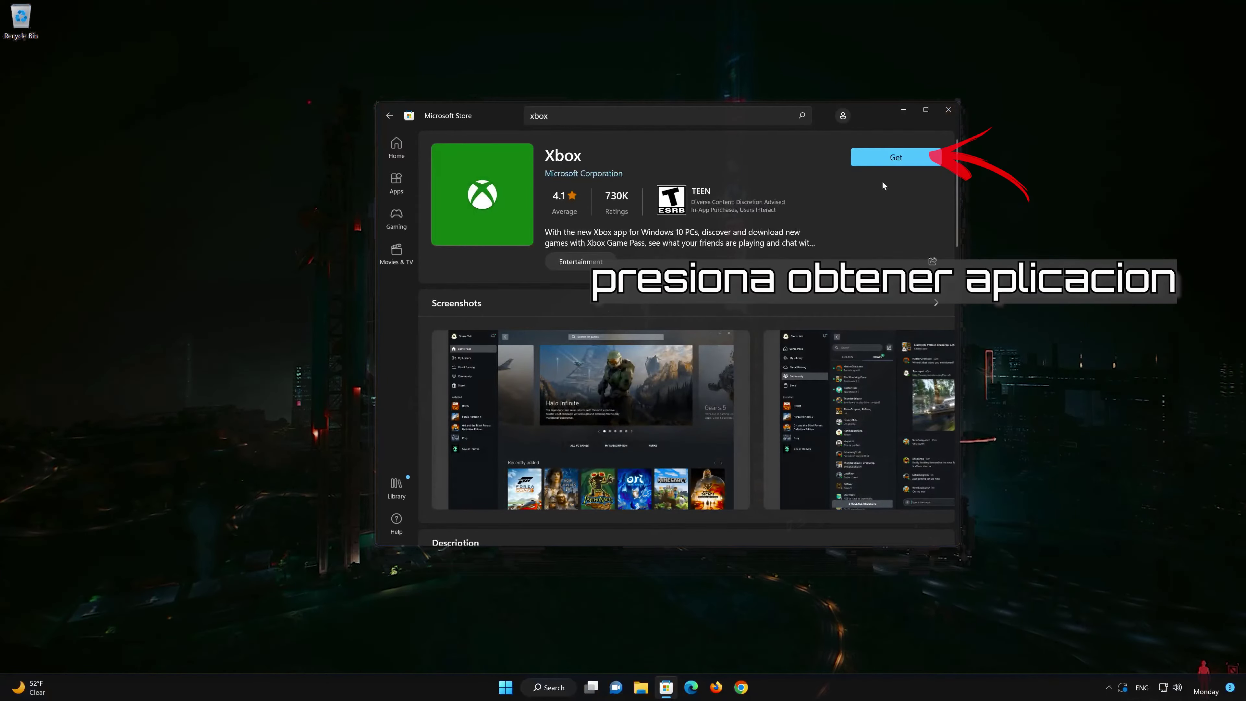
pyautogui.click(887, 163)
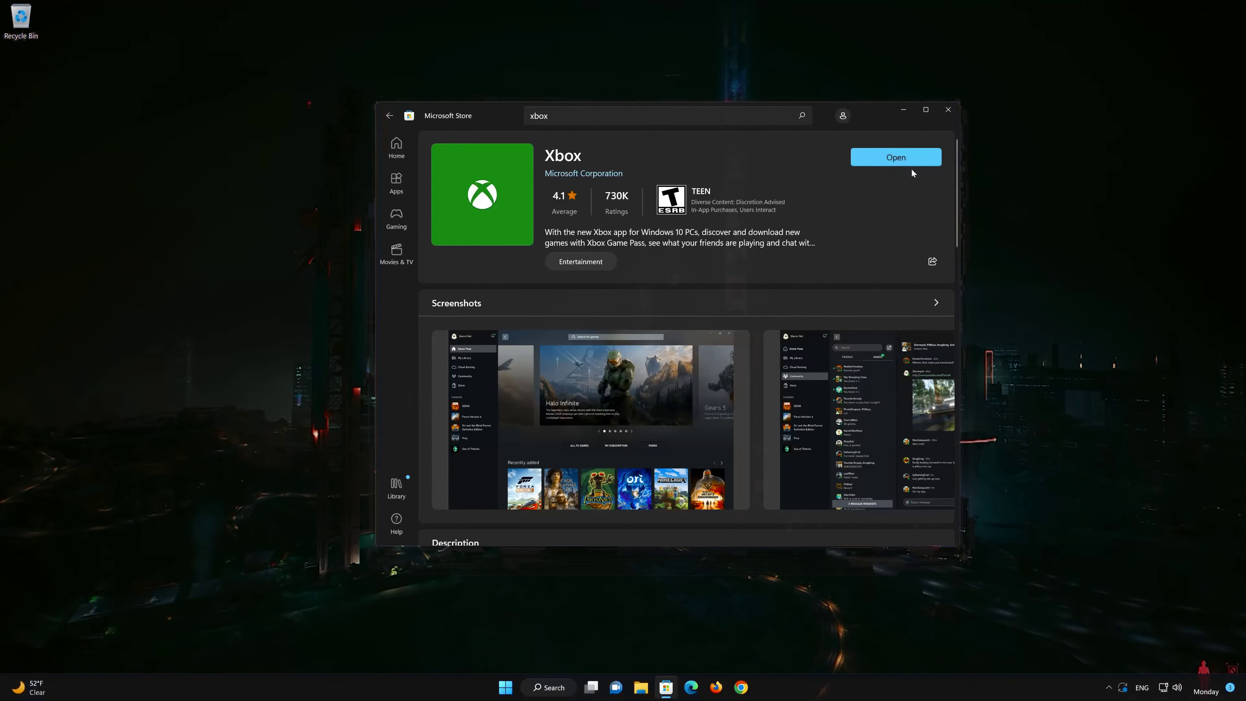
# Launch the installed Xbox app to look through its Game Pass catalog, and close it along with Microsoft Store when done.
pyautogui.click(915, 152)
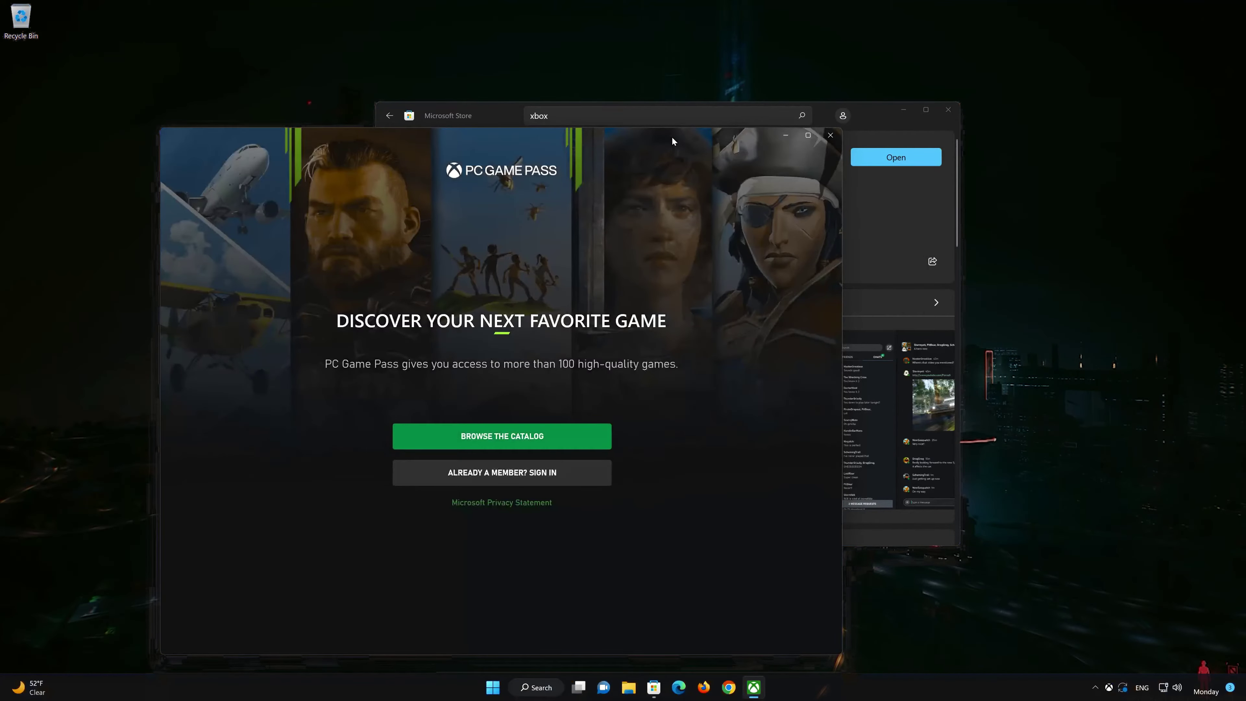
pyautogui.moveTo(672, 137); pyautogui.dragTo(832, 78)
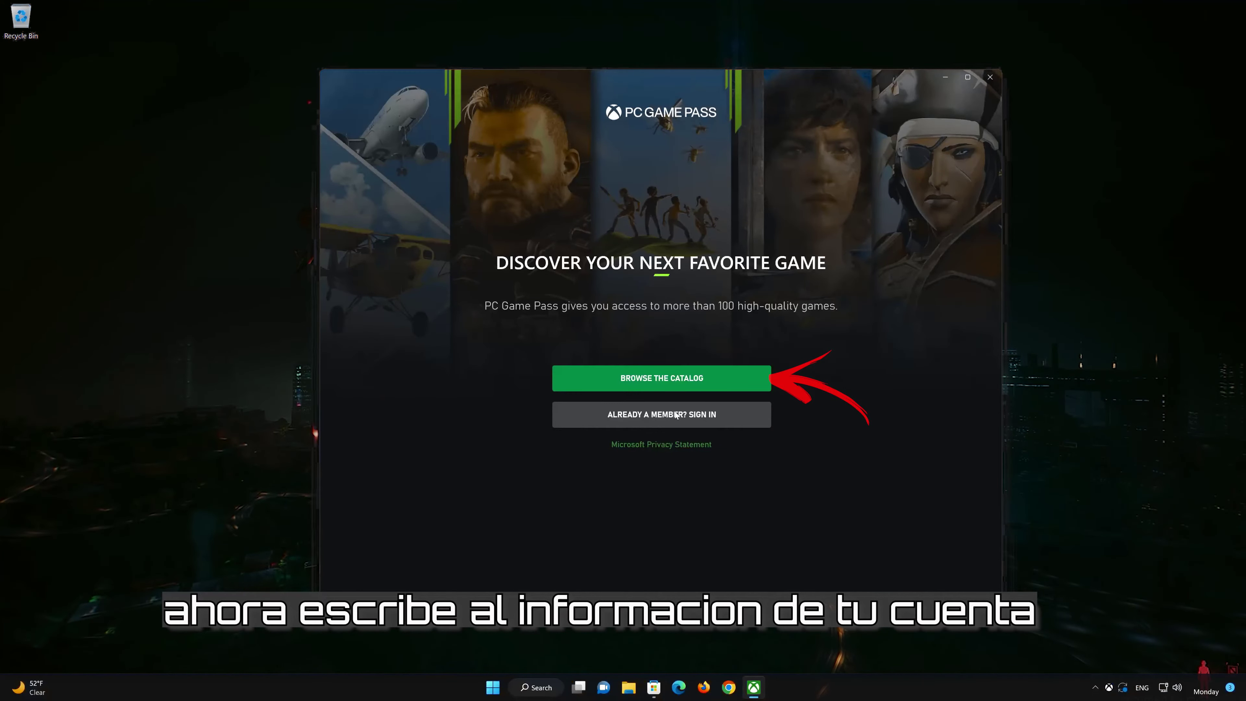
pyautogui.click(691, 377)
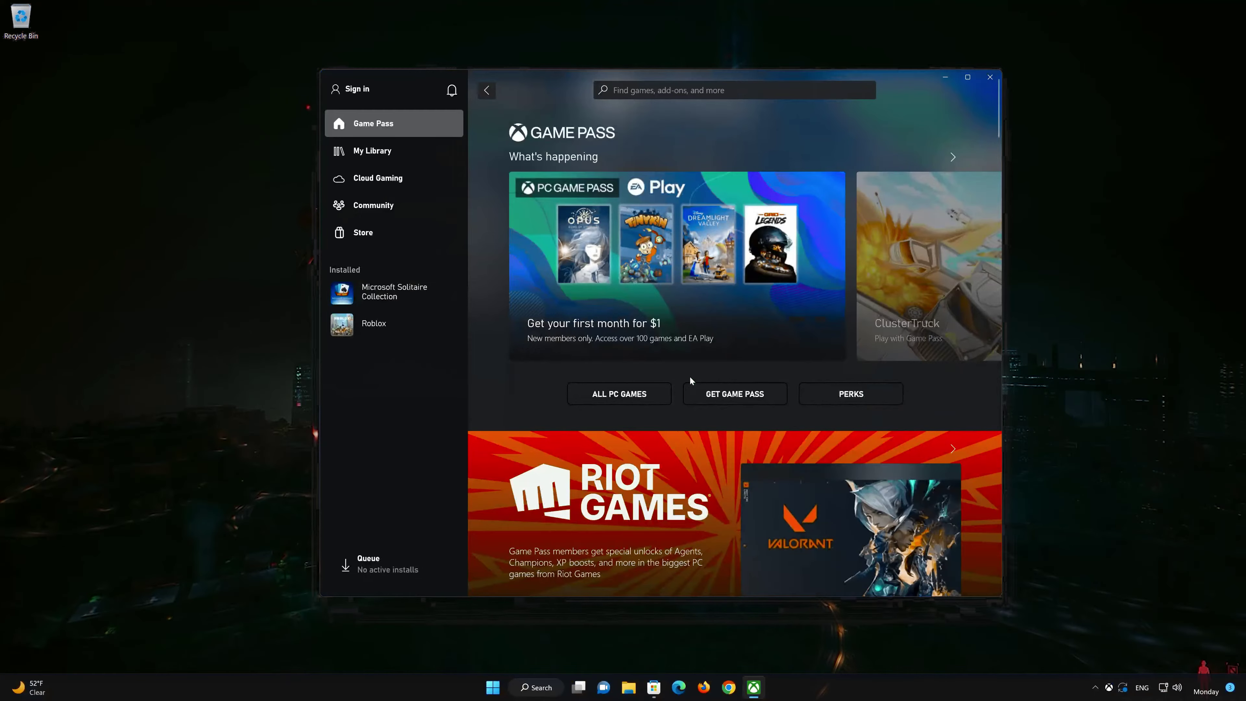
pyautogui.scroll(-10, 690, 379)
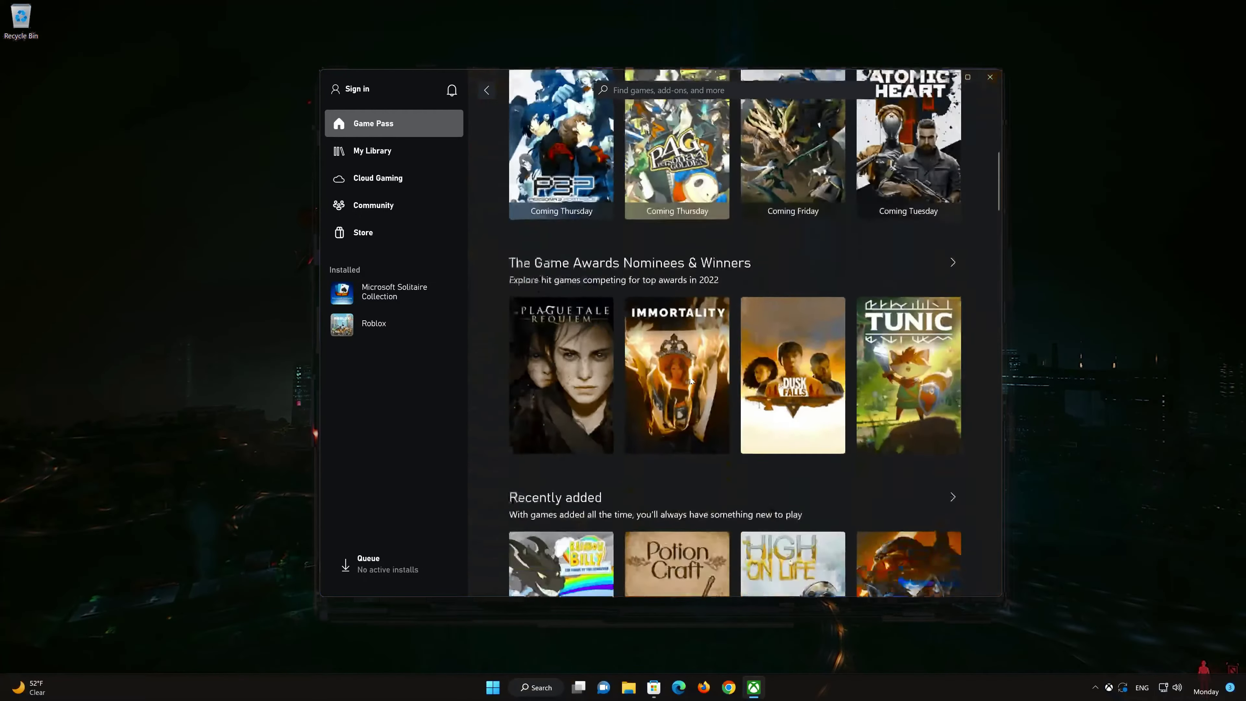
pyautogui.scroll(-6, 691, 379)
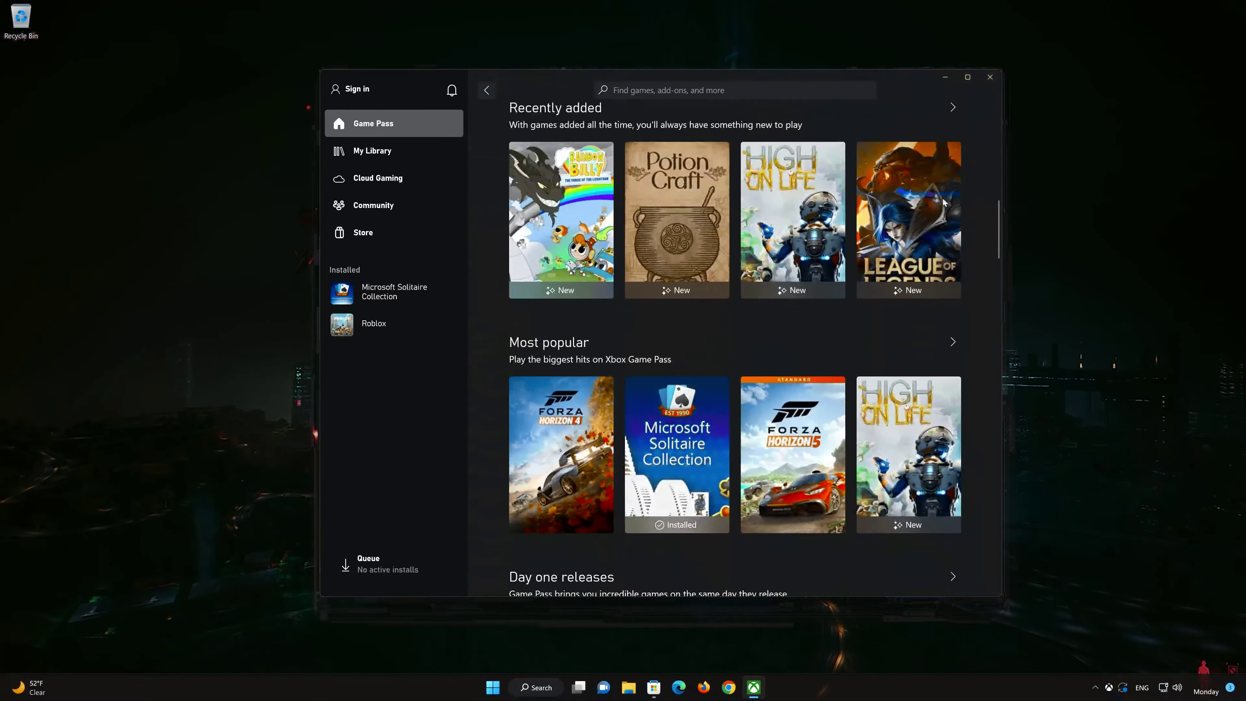
pyautogui.click(991, 77)
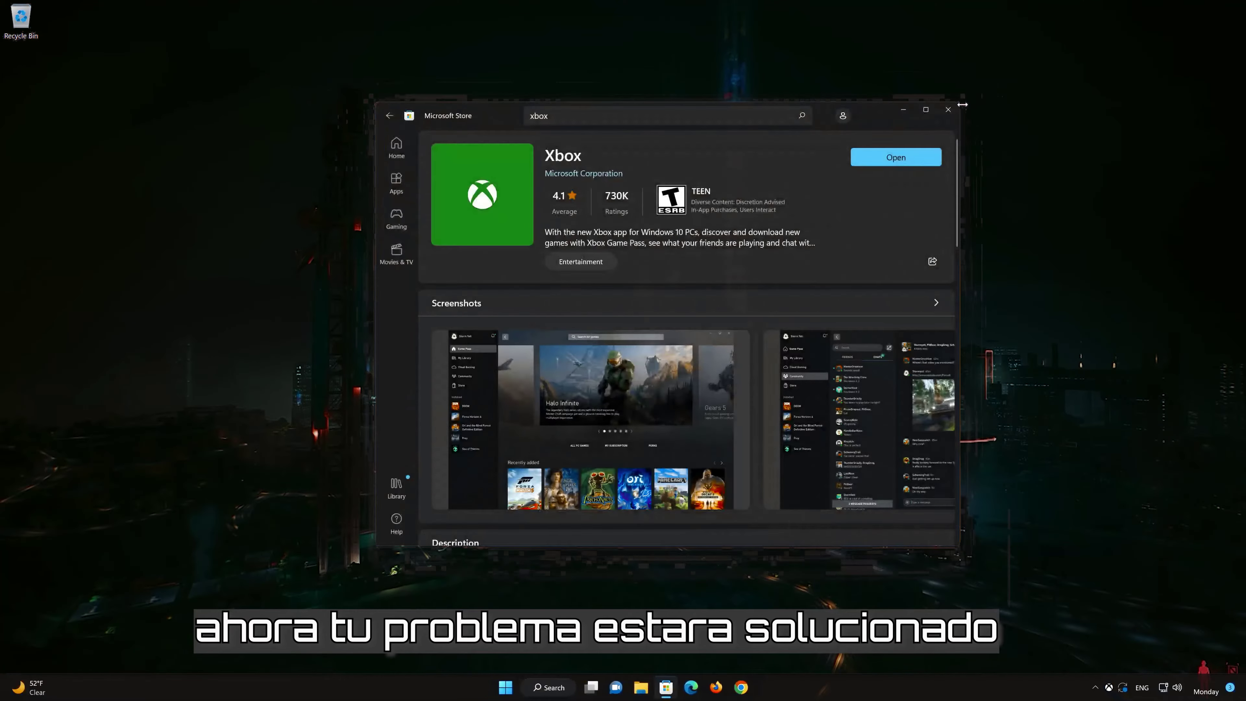
pyautogui.click(956, 109)
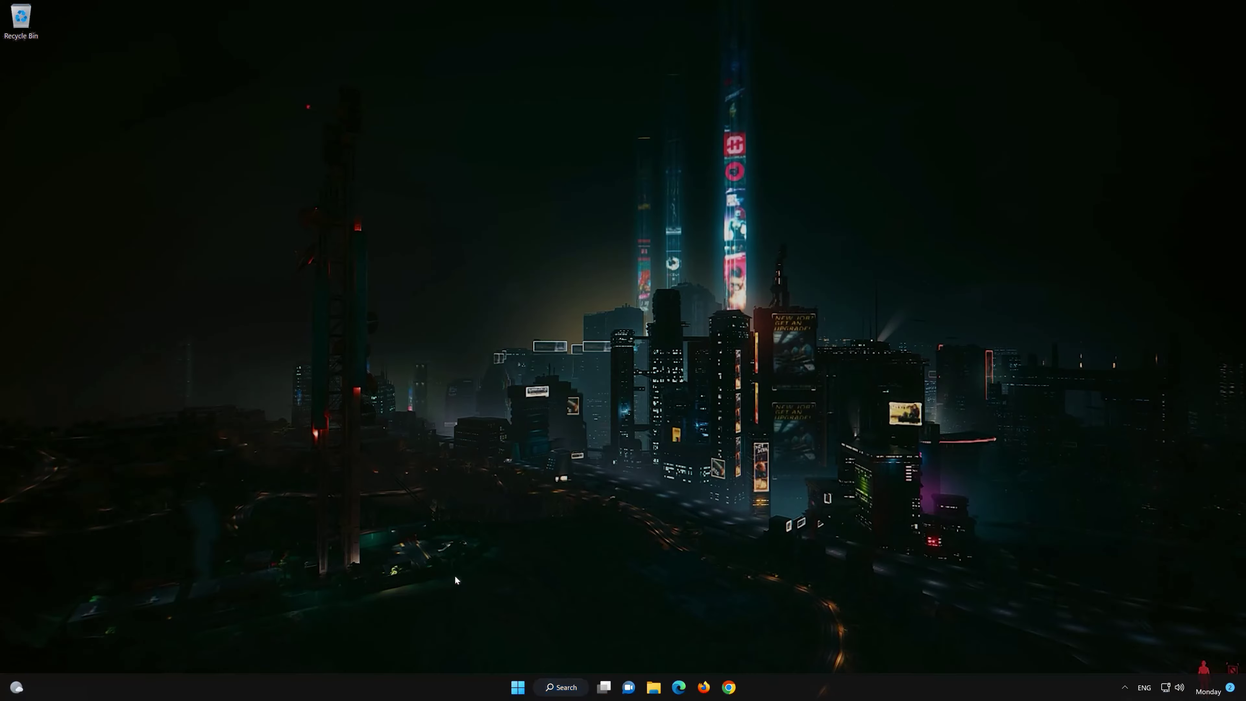
# Find the wsreset command through Windows search and run it to reset the Microsoft Store cache.
pyautogui.click(519, 687)
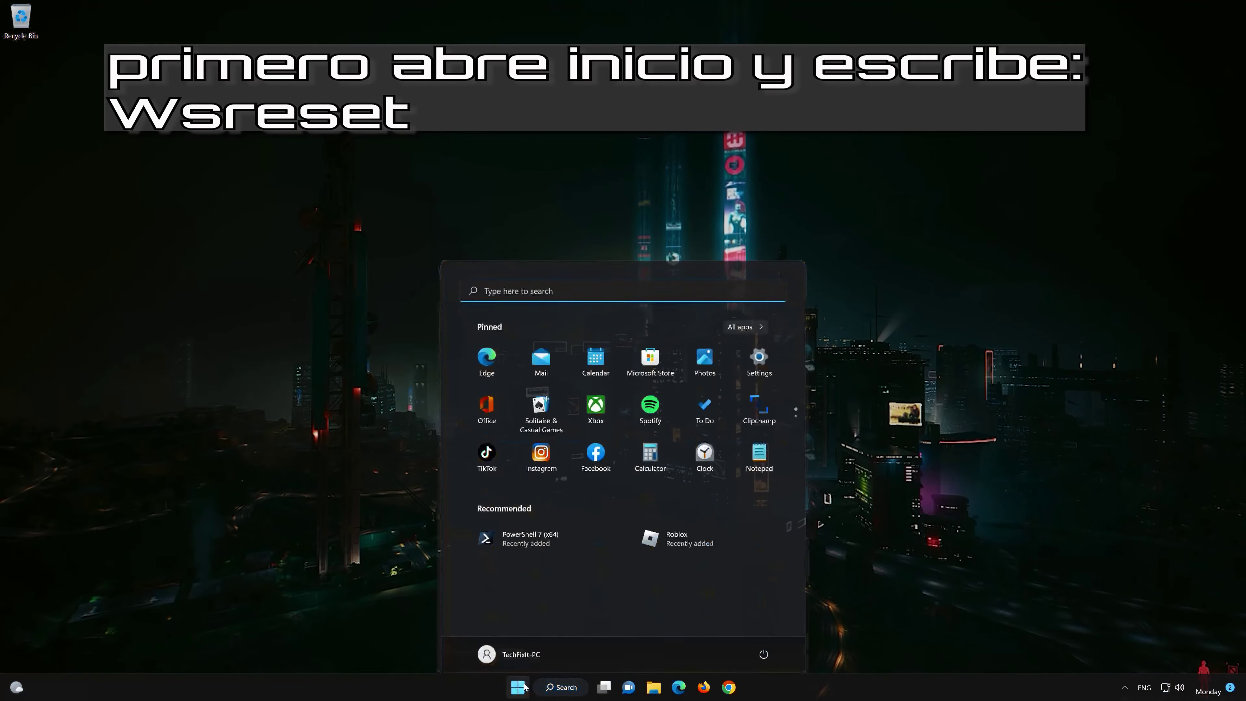
pyautogui.write('ws')
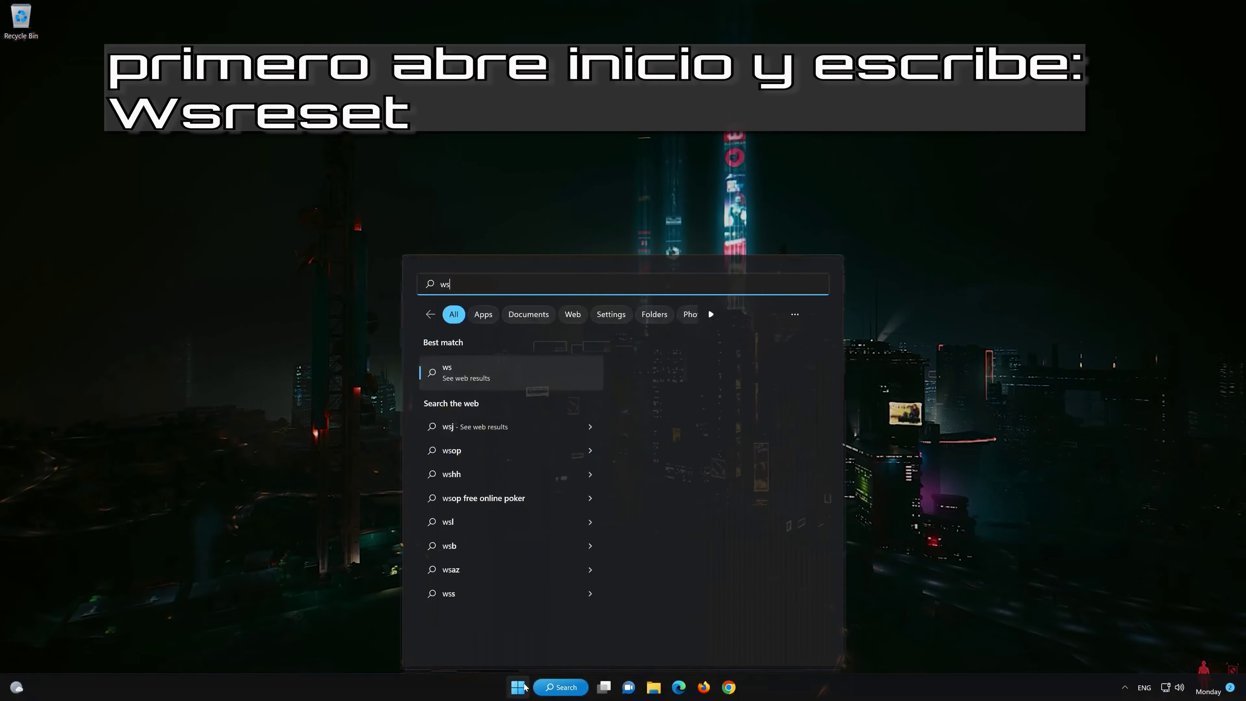
pyautogui.write('reset')
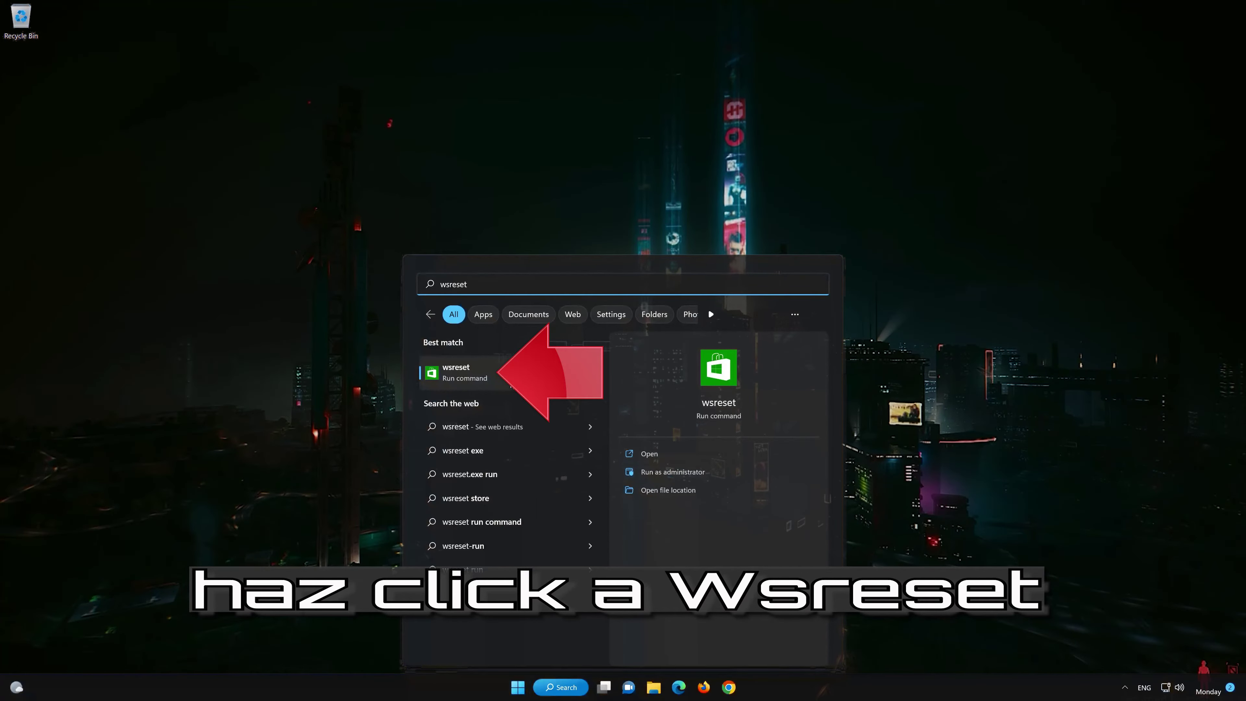
pyautogui.click(528, 374)
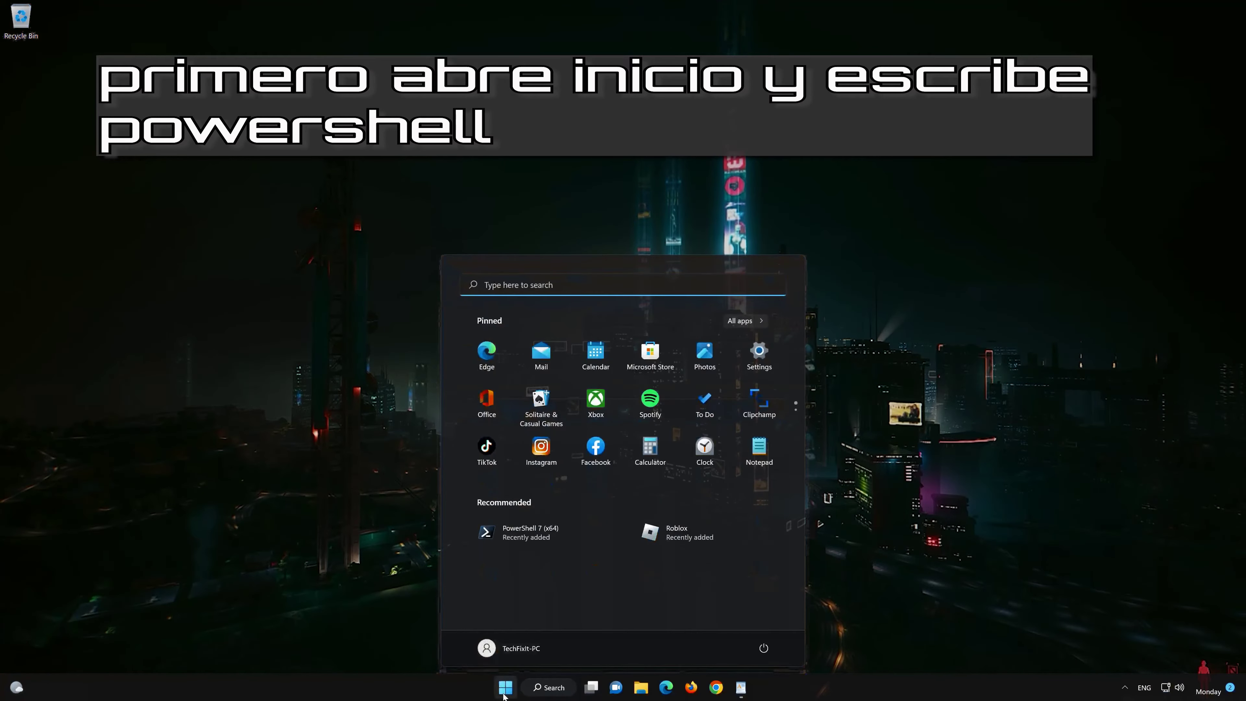
# Find PowerShell 7 (x64) through Windows search, run it as administrator with elevation approved, and move its window toward the middle of the desktop.
pyautogui.write('powersh')
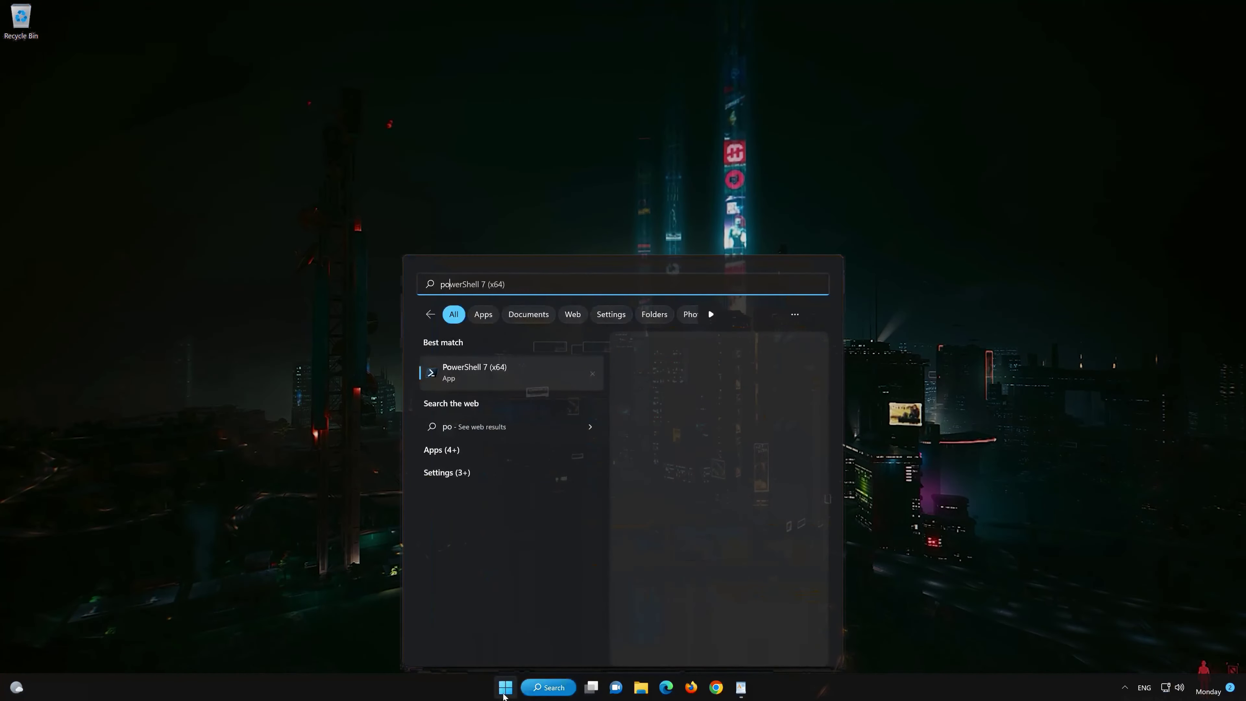
pyautogui.write('ell')
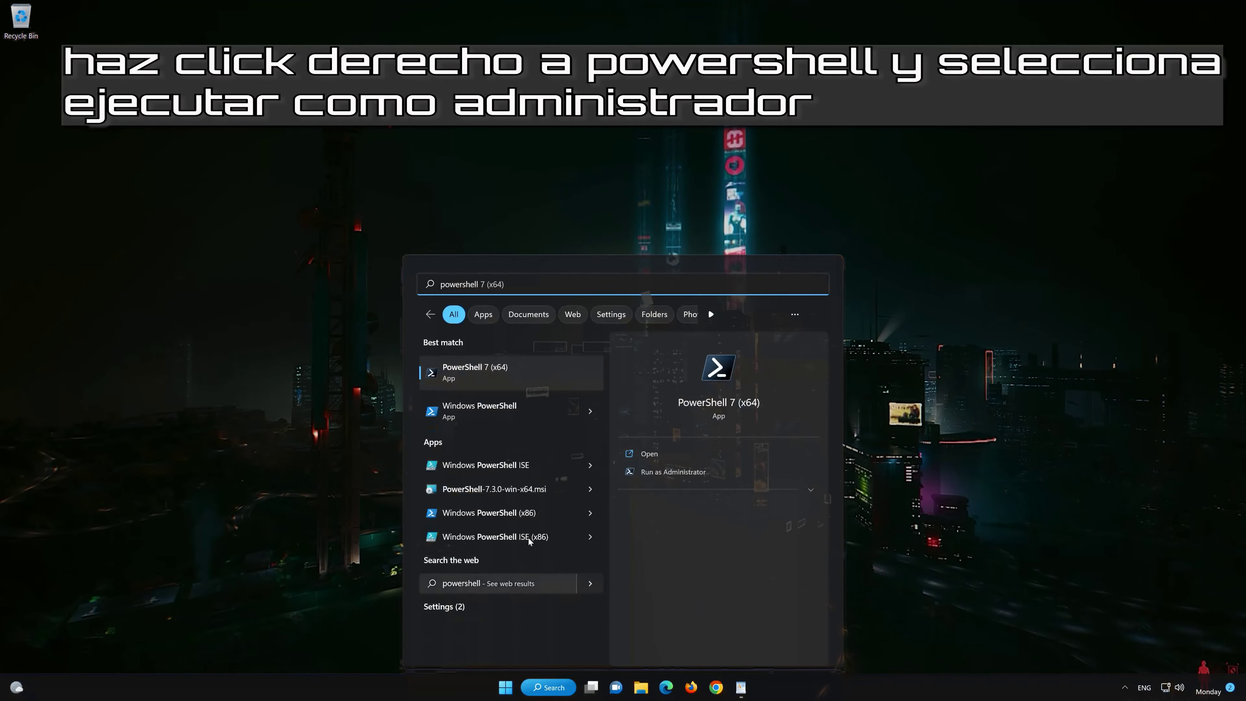
pyautogui.rightClick(530, 375)
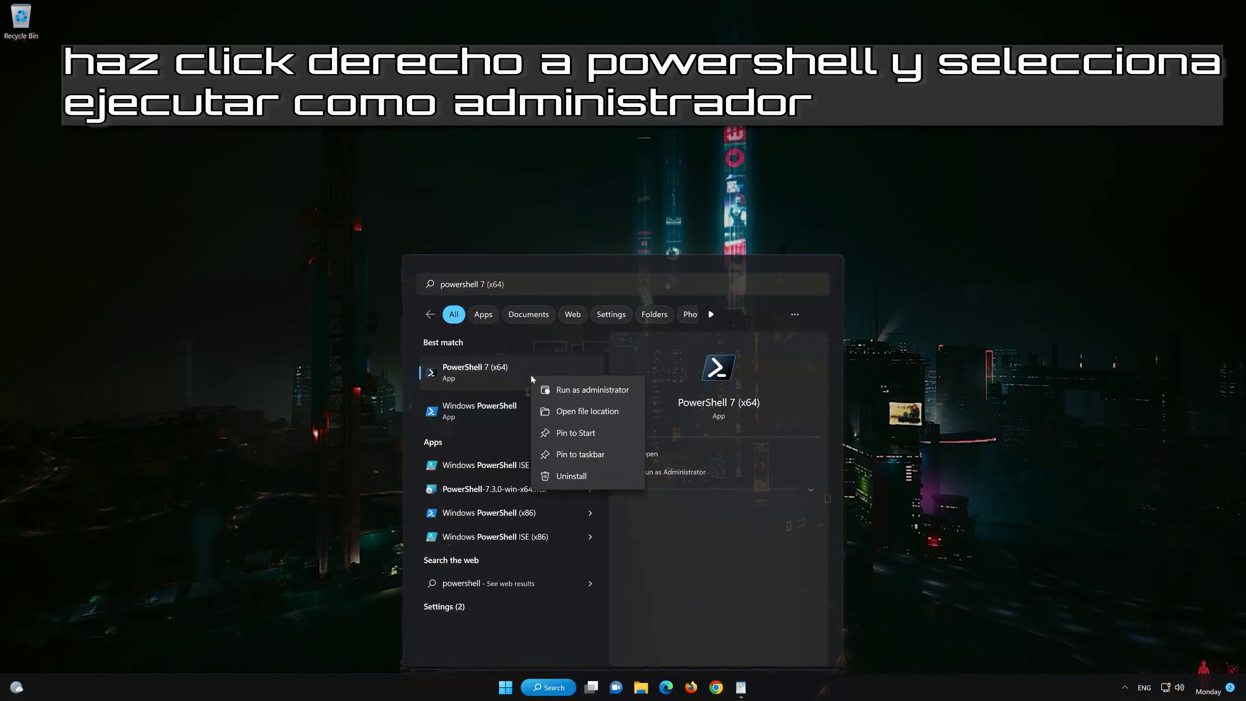
pyautogui.click(603, 390)
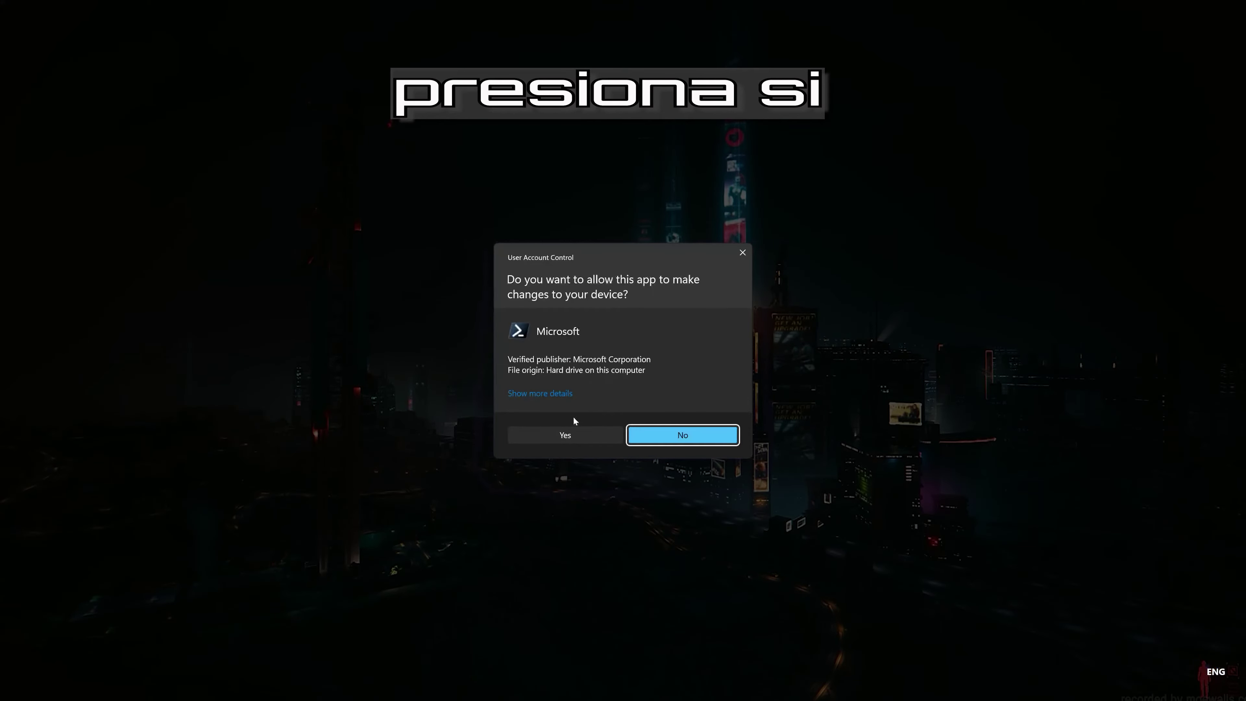
pyautogui.click(563, 434)
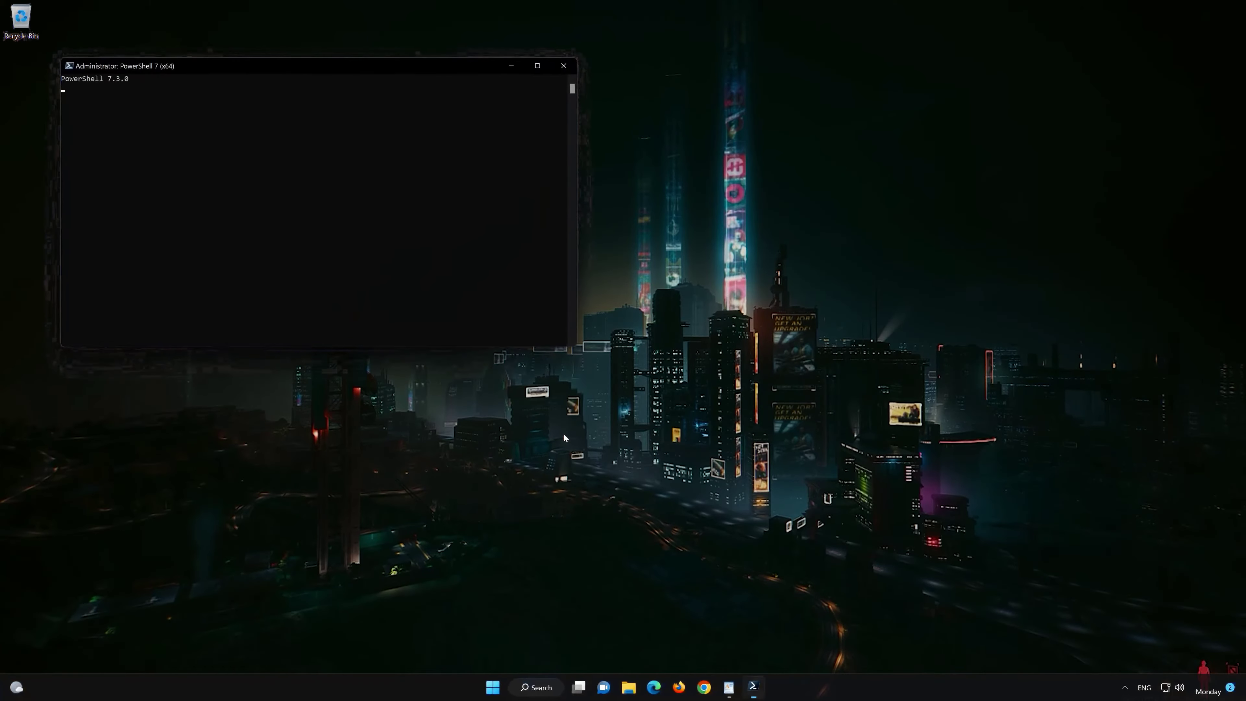
pyautogui.moveTo(375, 67); pyautogui.dragTo(726, 134)
# Switch to WordPad, copy the whole first command starting with Get-AppXPackage *WindowsStore* -AllUsers, and minimize the document.
pyautogui.click(729, 687)
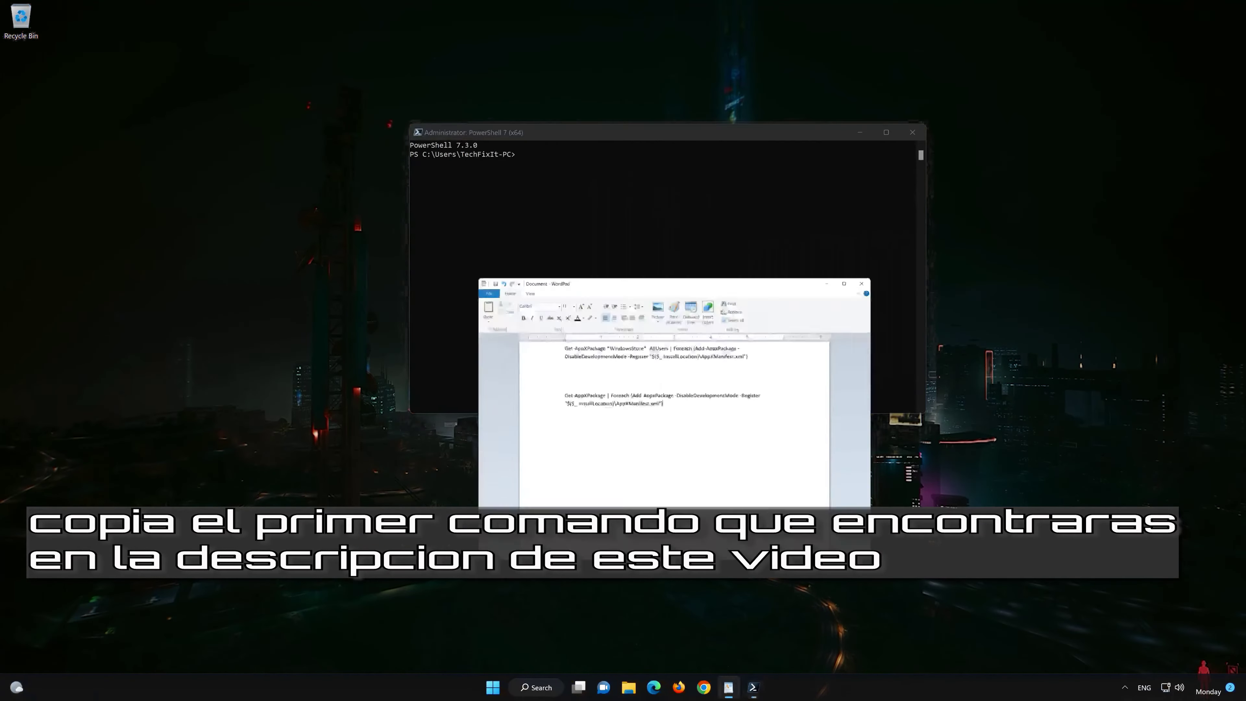
pyautogui.moveTo(762, 206); pyautogui.dragTo(488, 189)
pyautogui.rightClick(510, 195)
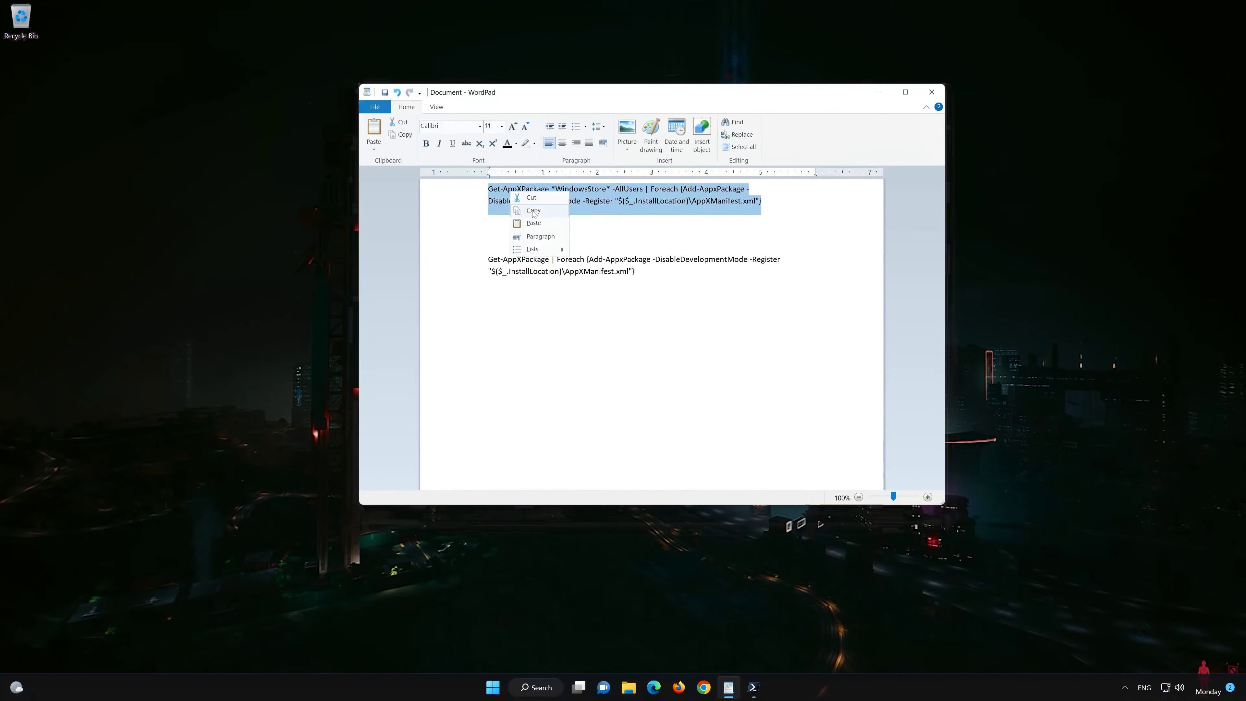
pyautogui.click(534, 211)
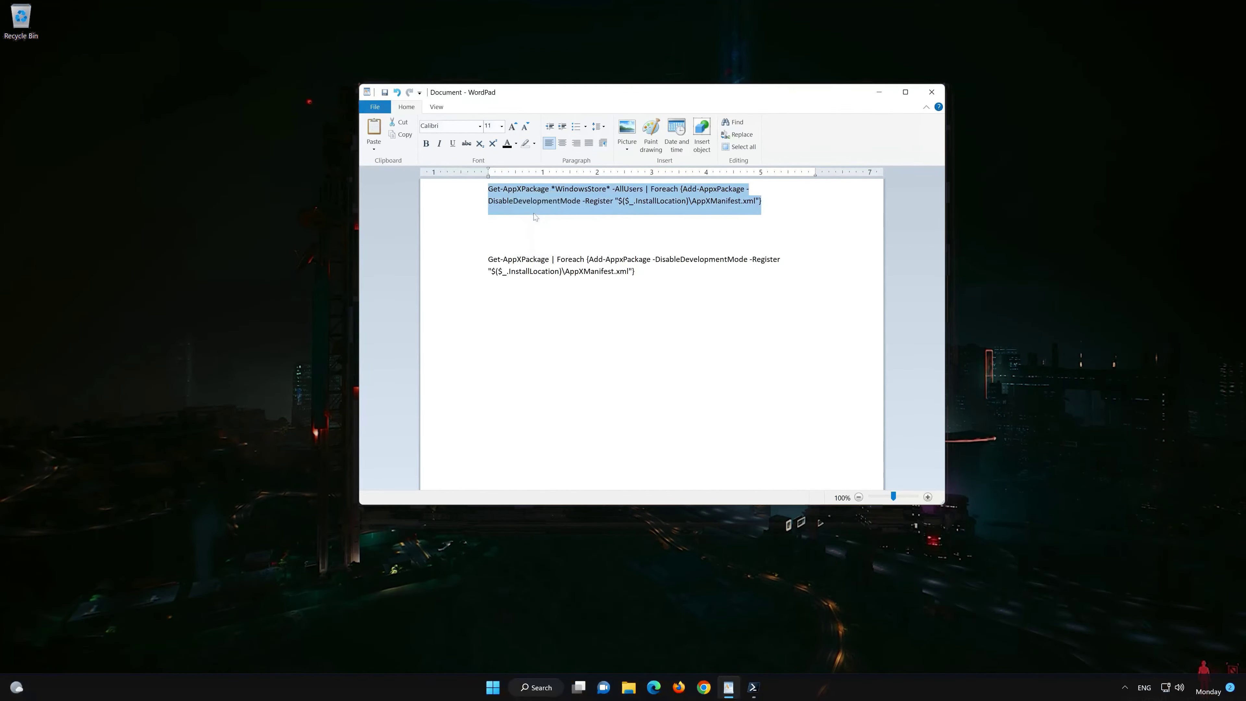
pyautogui.click(882, 93)
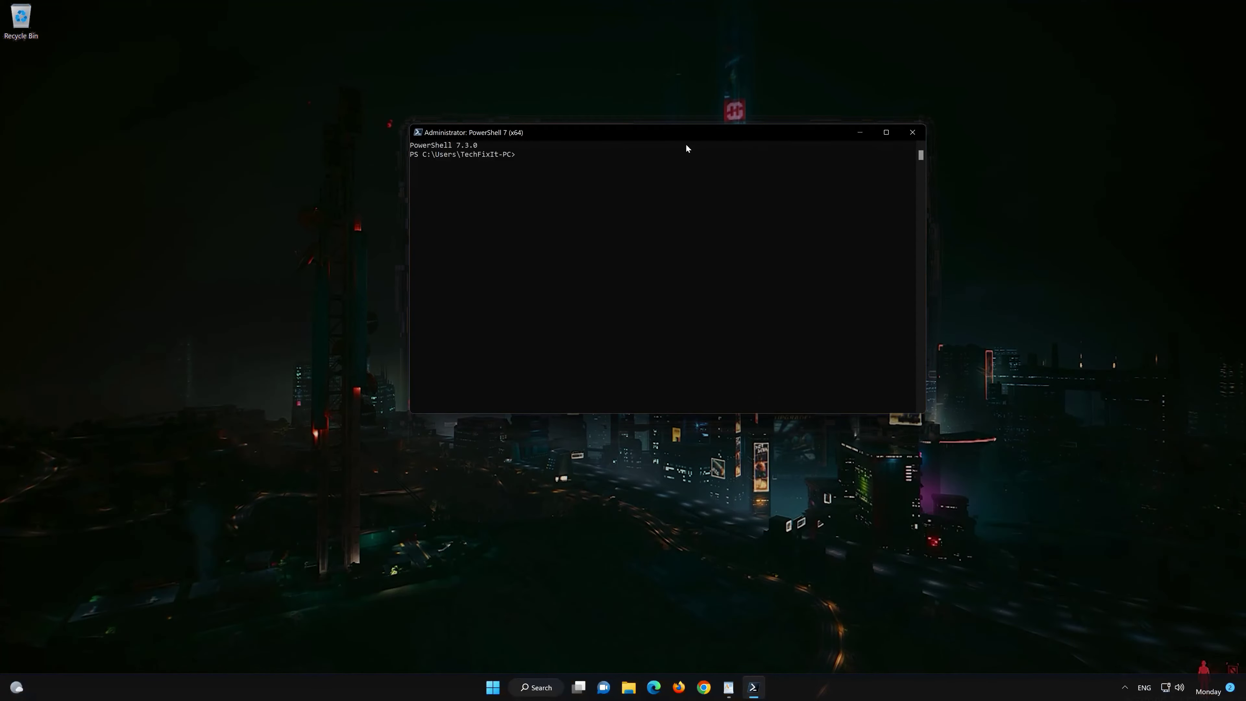
# Paste the copied Get-AppXPackage *WindowsStore* command into the administrator PowerShell window and run it.
pyautogui.rightClick(676, 131)
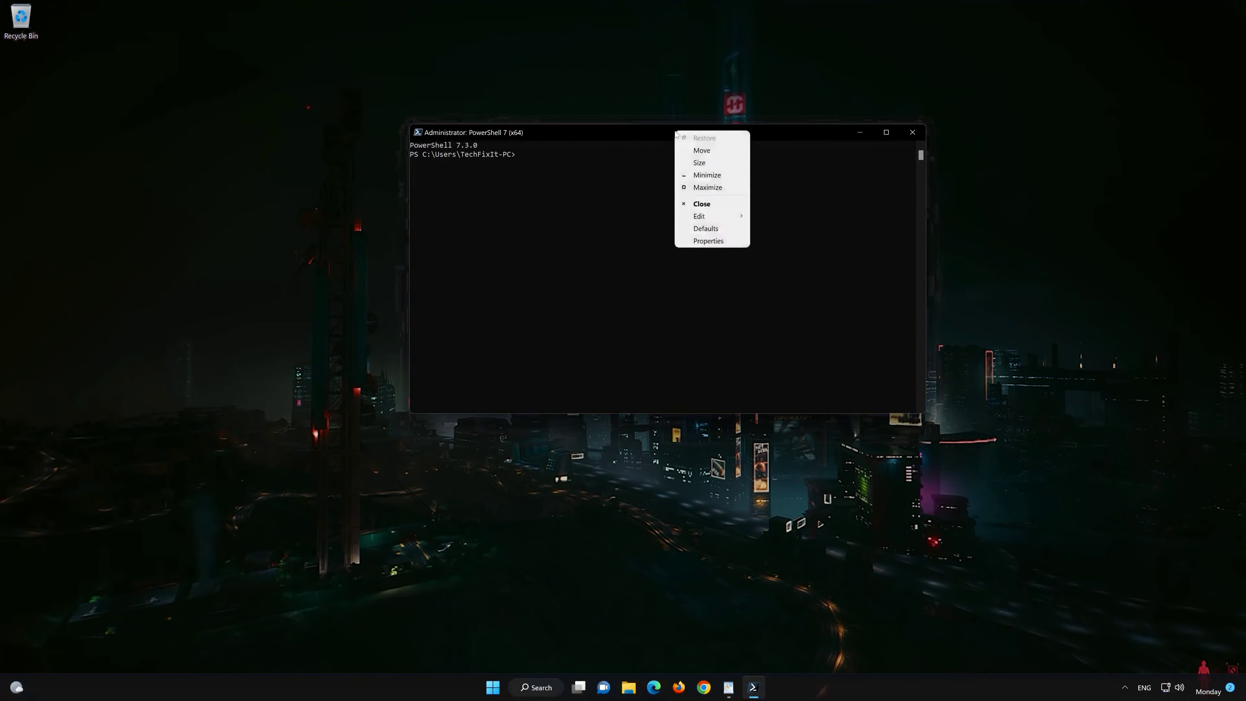
pyautogui.moveTo(714, 219)
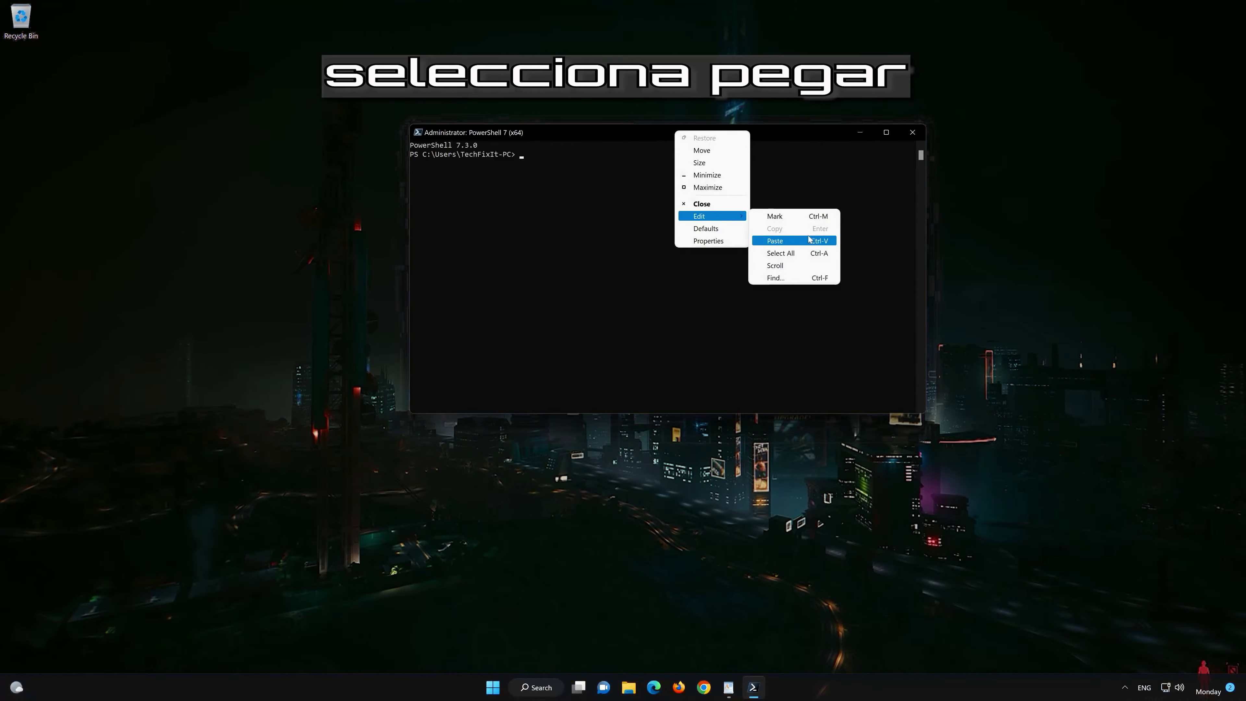
pyautogui.click(775, 240)
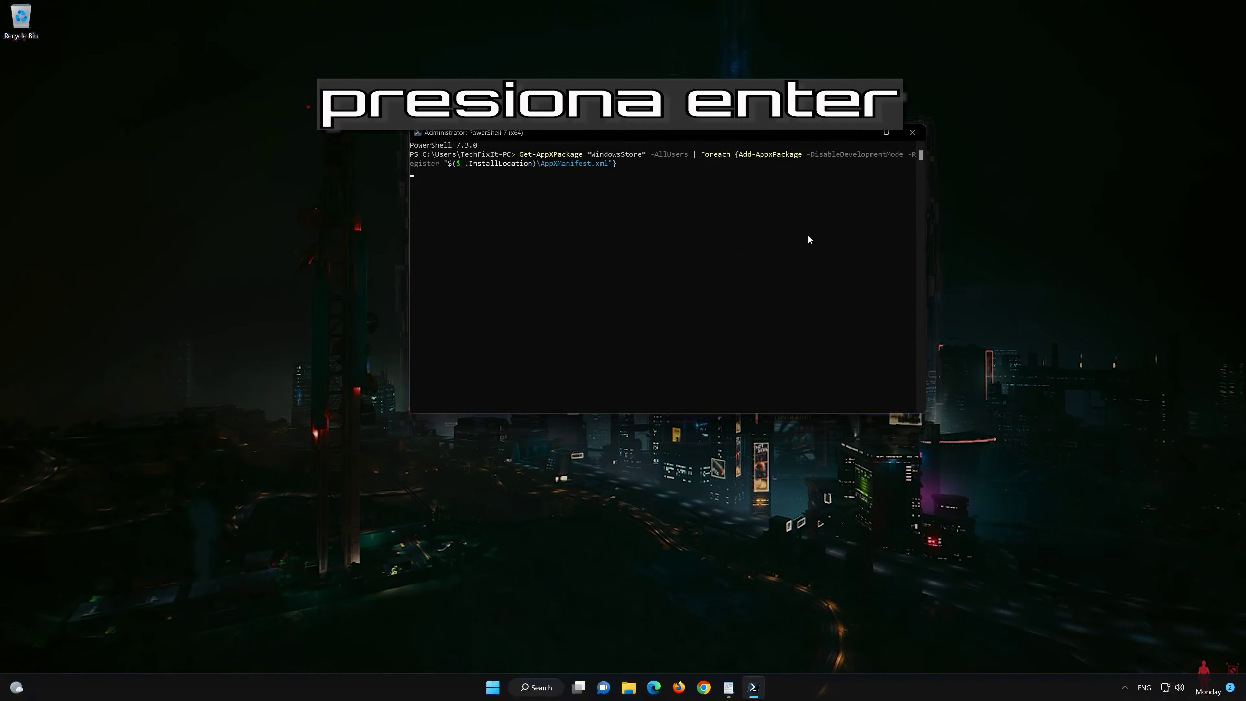
pyautogui.press('Return')
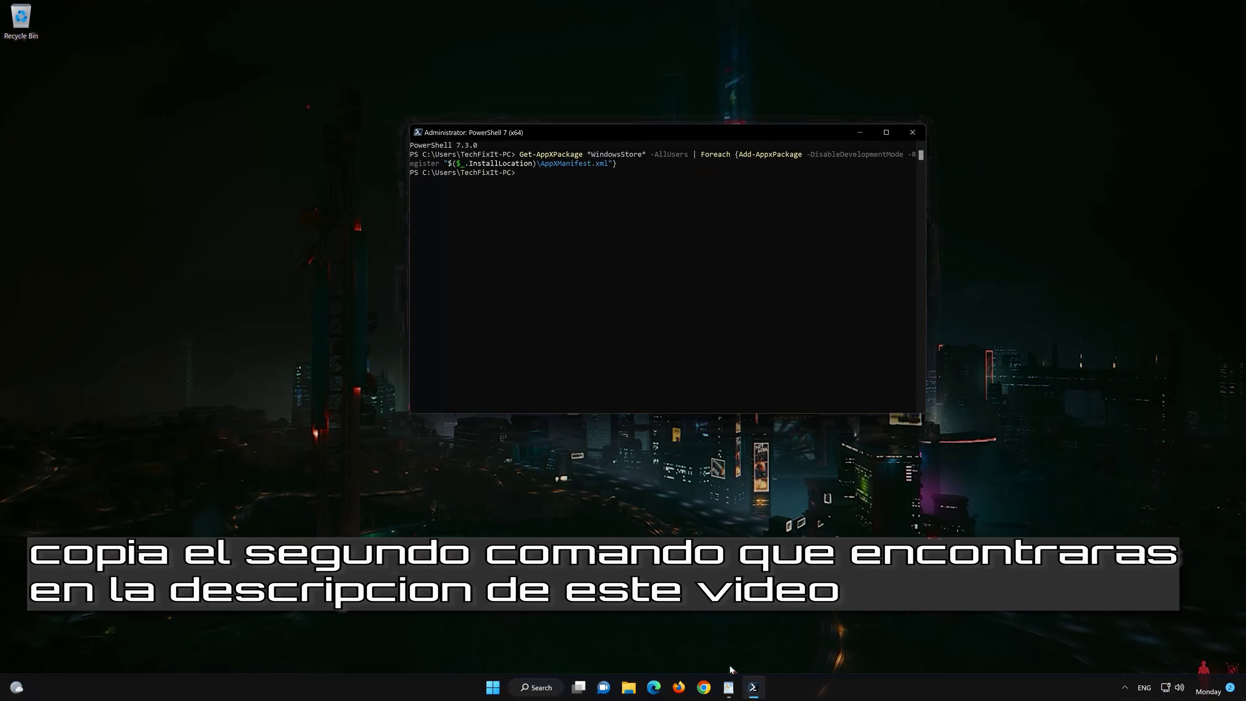
# Return to WordPad, copy the whole second command starting with Get-AppXPackage | Foreach {Add-AppxPackage, and minimize the document.
pyautogui.click(729, 687)
pyautogui.moveTo(635, 271); pyautogui.dragTo(489, 260)
pyautogui.rightClick(515, 264)
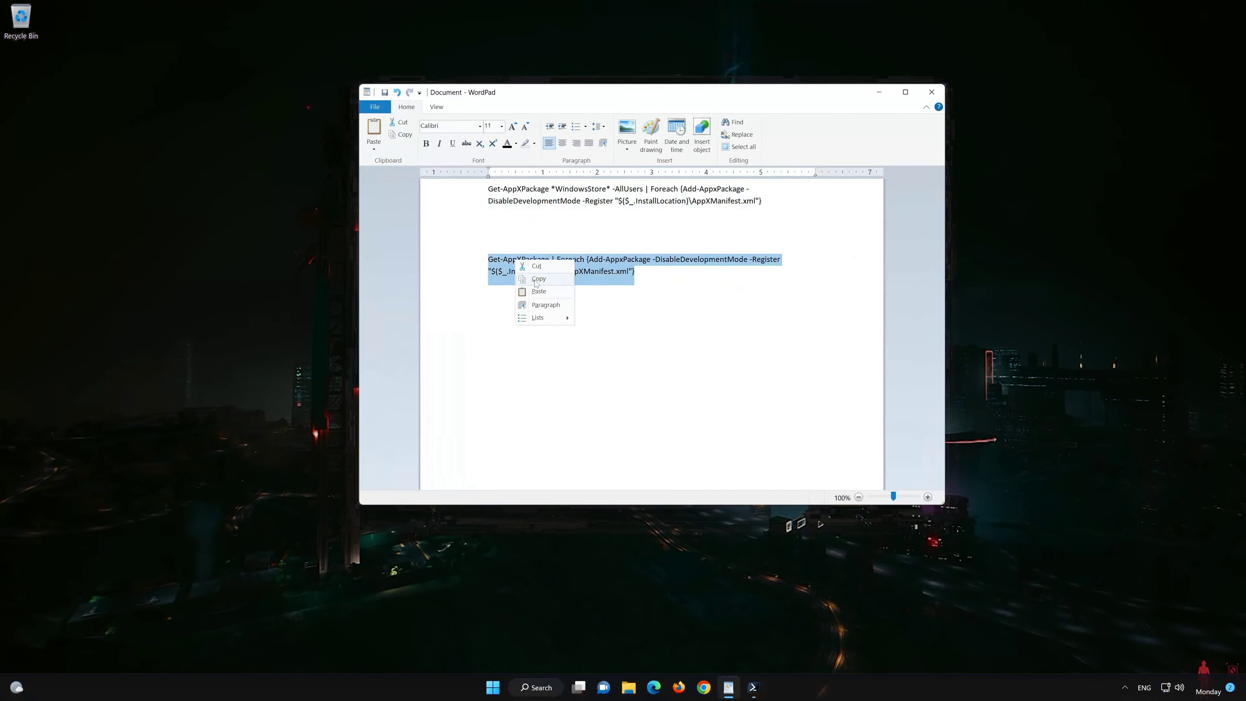
pyautogui.click(538, 278)
pyautogui.click(879, 94)
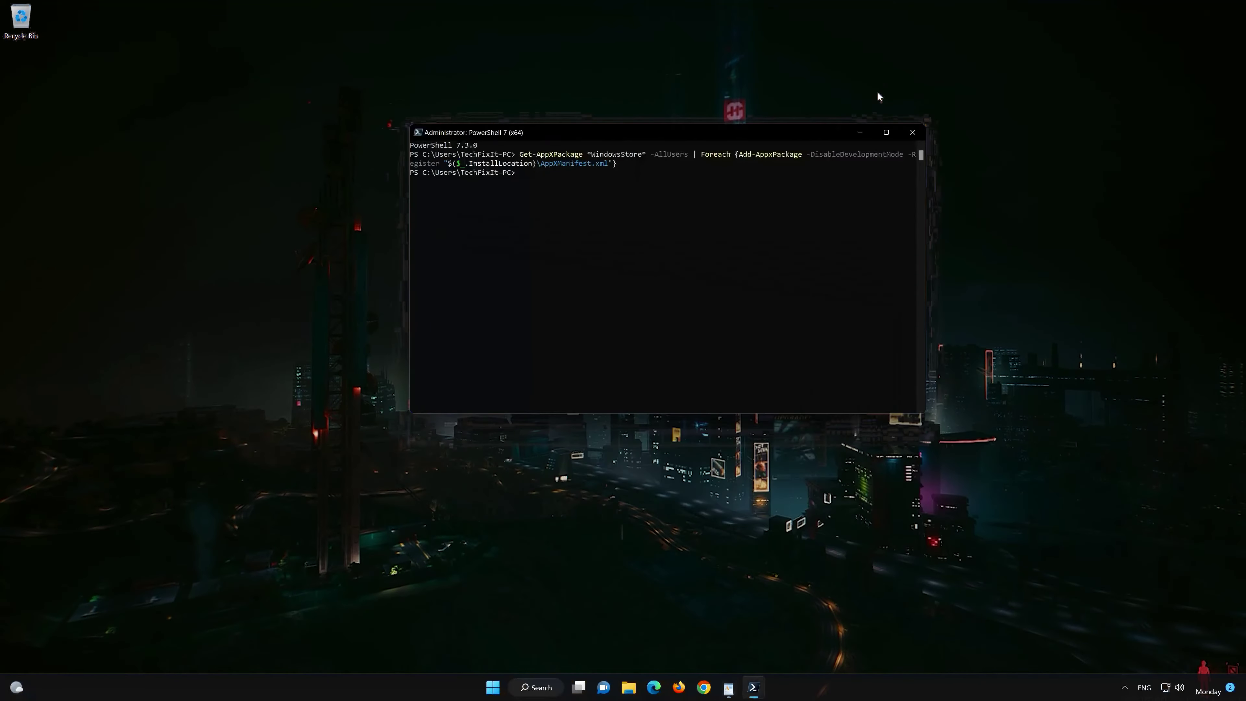
# Paste the second Get-AppXPackage command into PowerShell to re-register all app packages, and end the session with exit.
pyautogui.rightClick(567, 127)
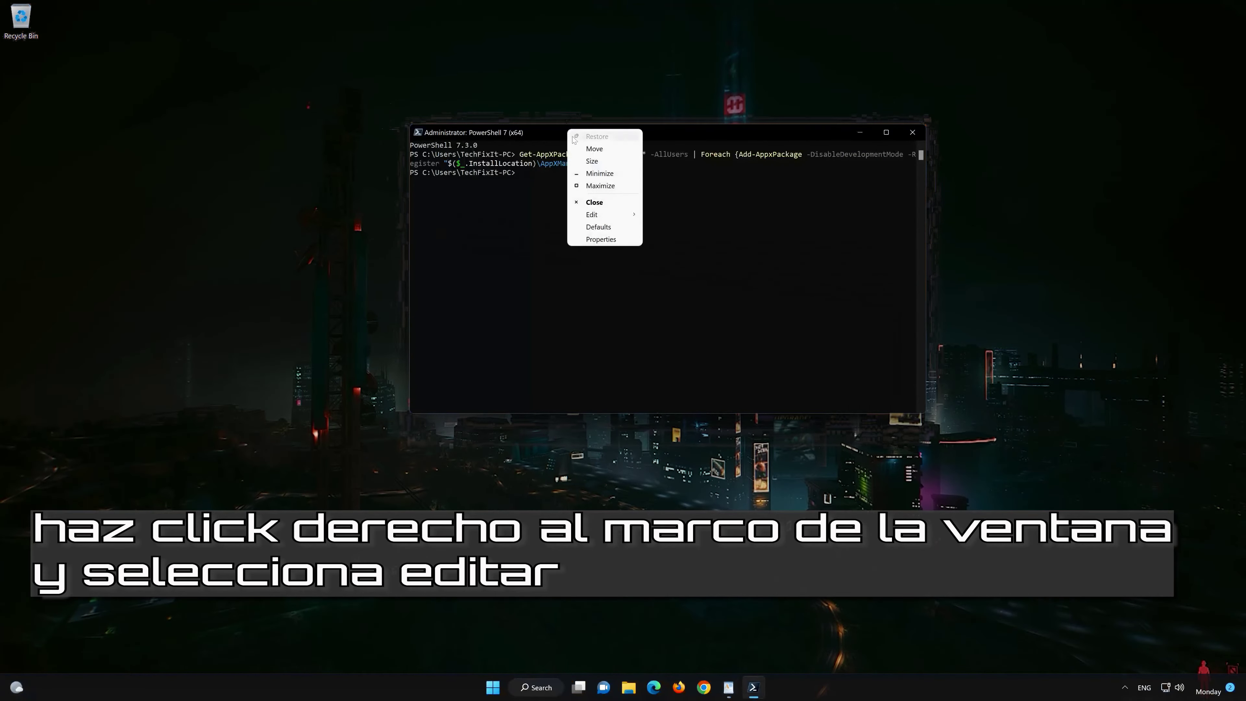
pyautogui.moveTo(605, 220)
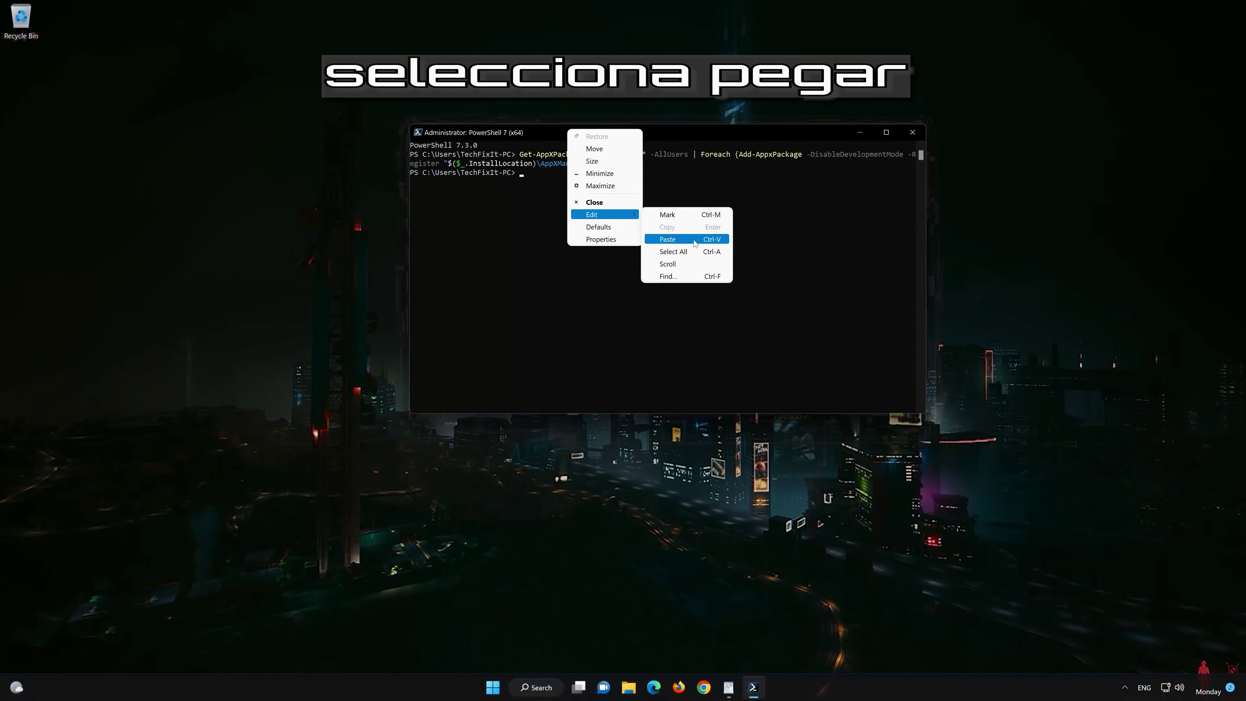
pyautogui.click(694, 240)
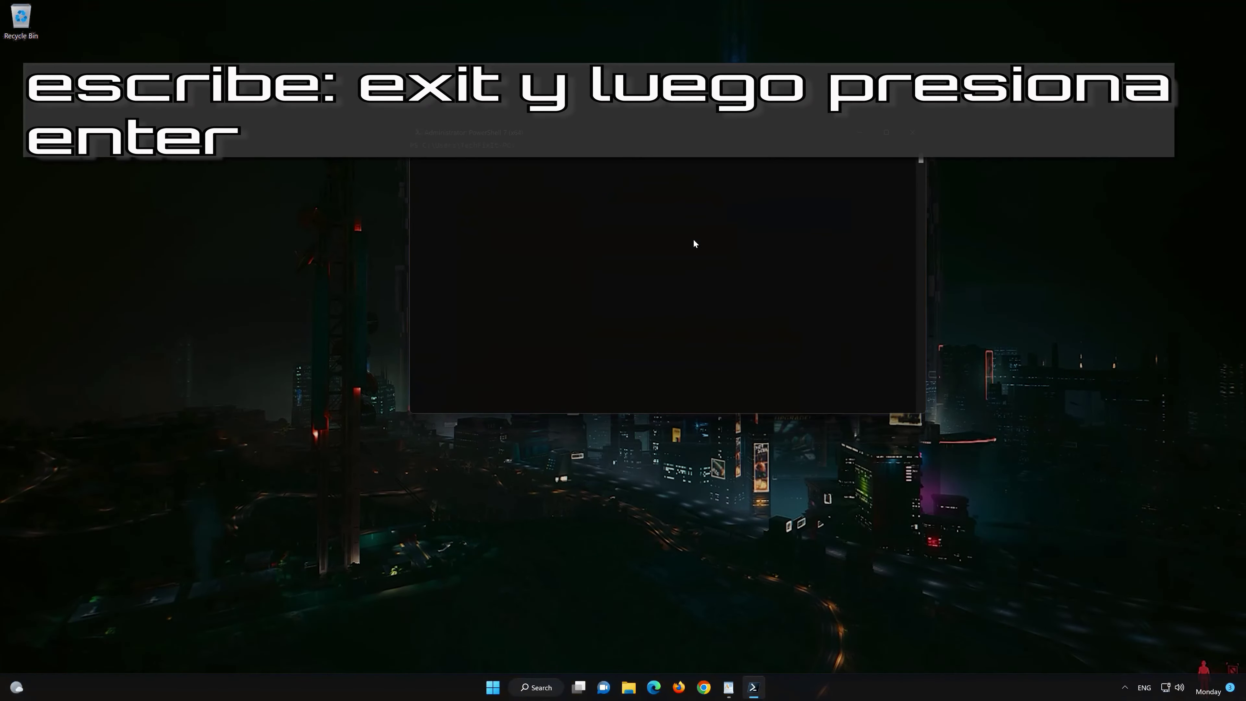
pyautogui.write('e')
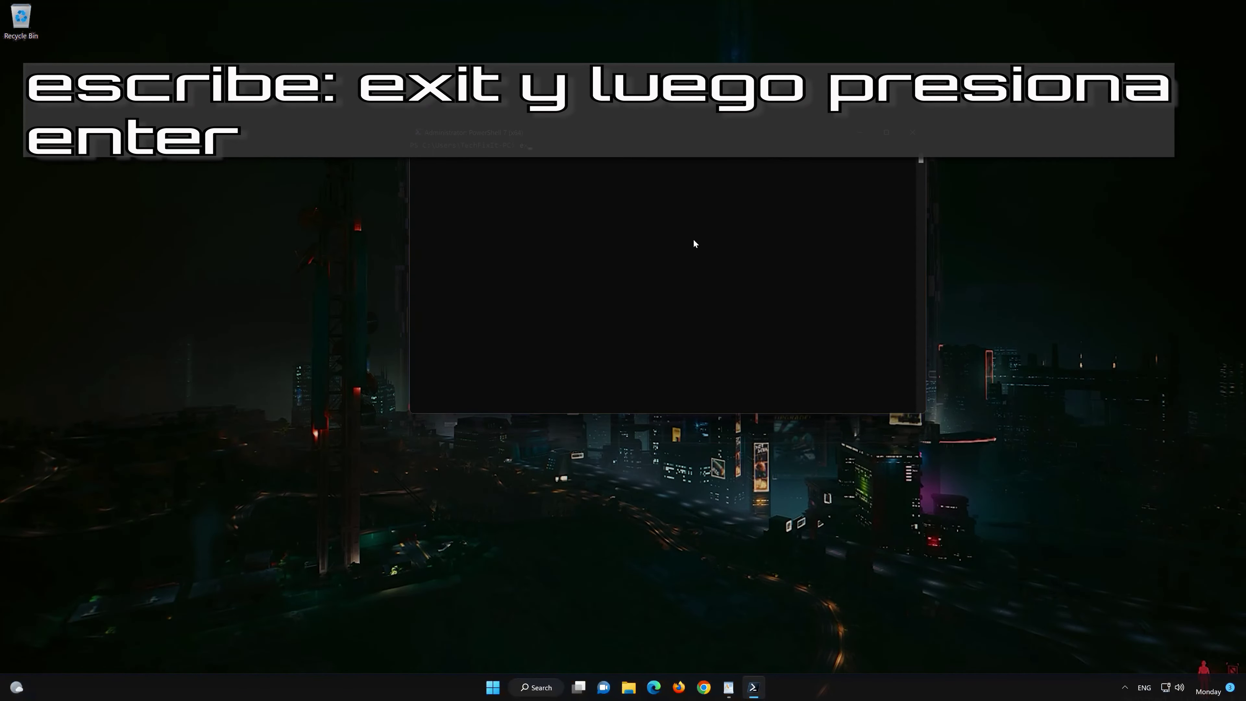
pyautogui.write('xit')
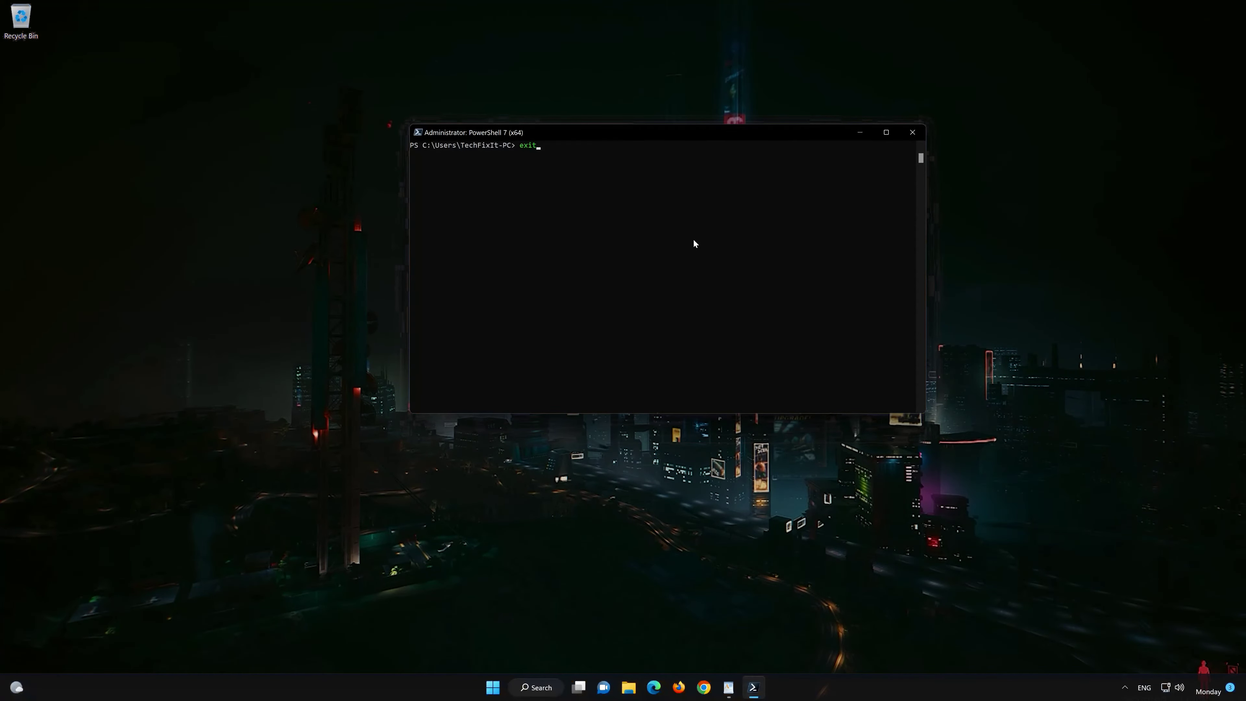
pyautogui.press('Return')
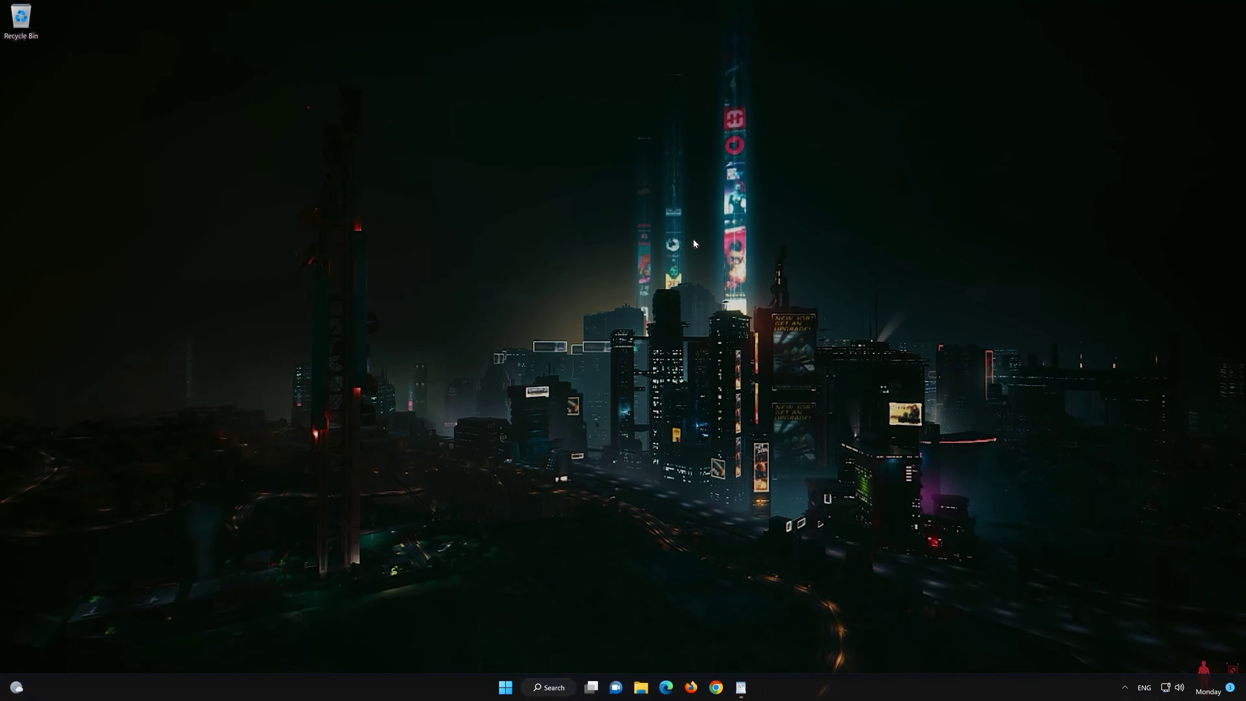
# Find Microsoft Store through Windows search, pin it to the taskbar, and launch it from there.
pyautogui.click(506, 690)
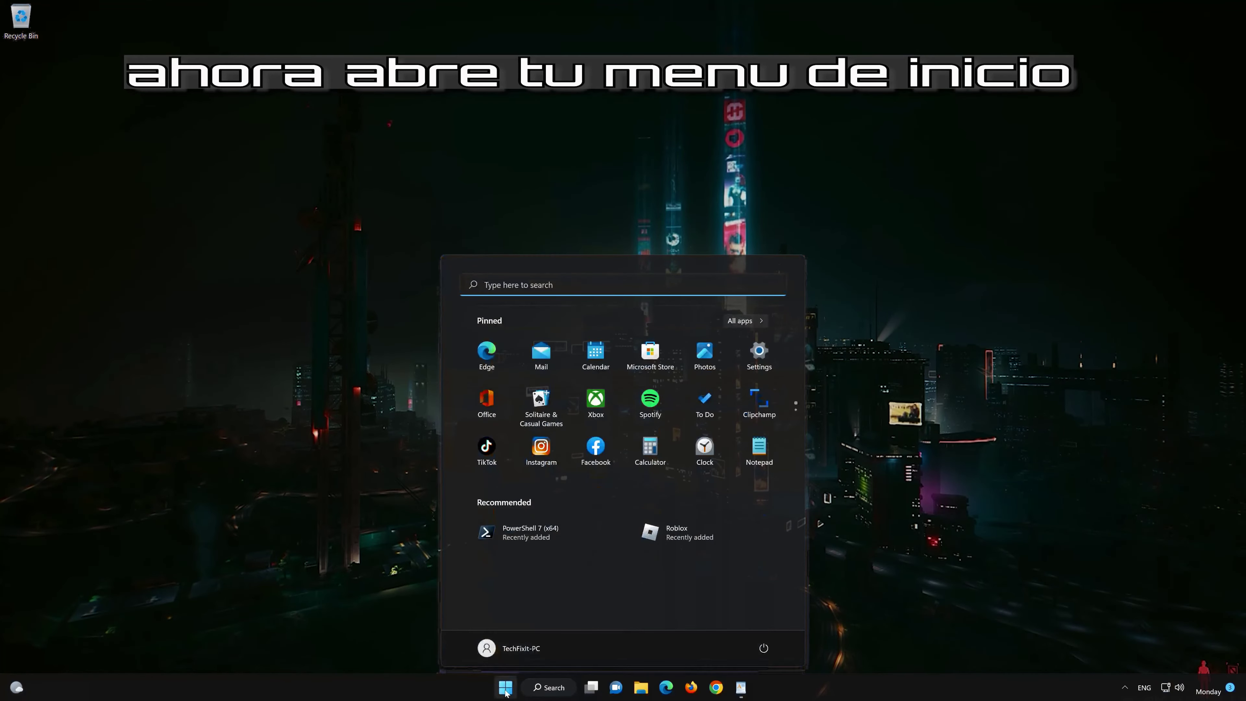
pyautogui.write('mi')
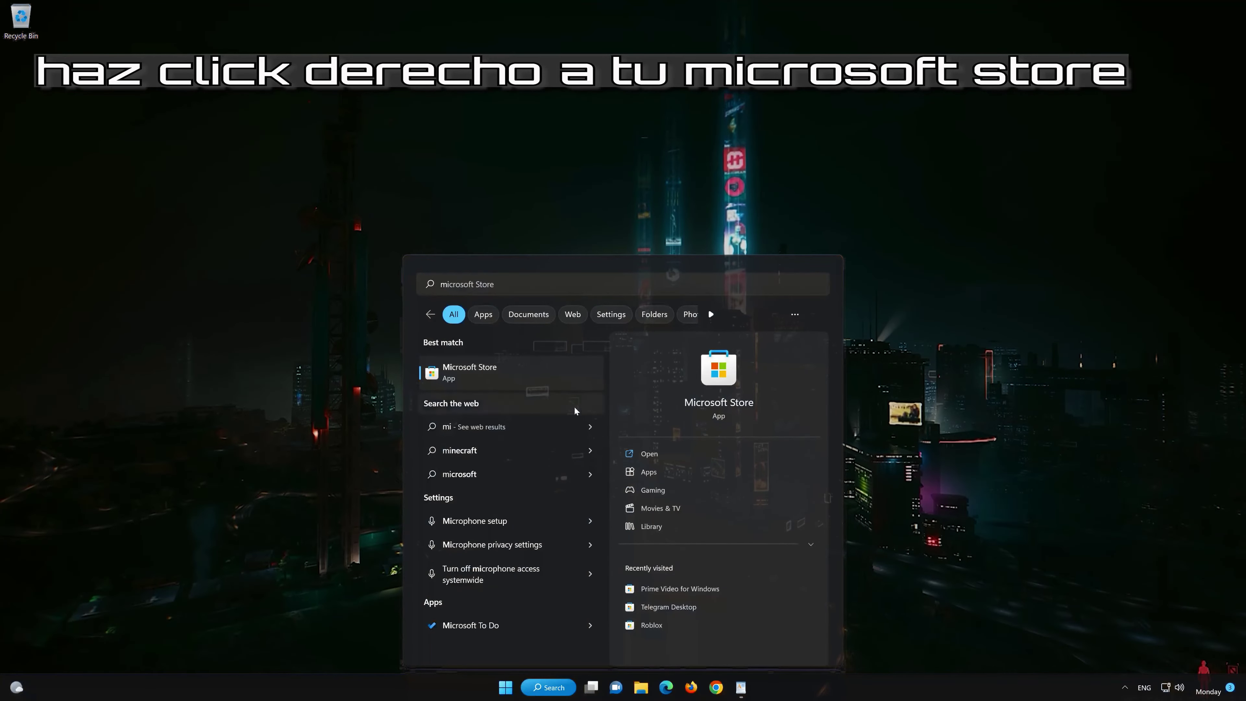
pyautogui.rightClick(570, 373)
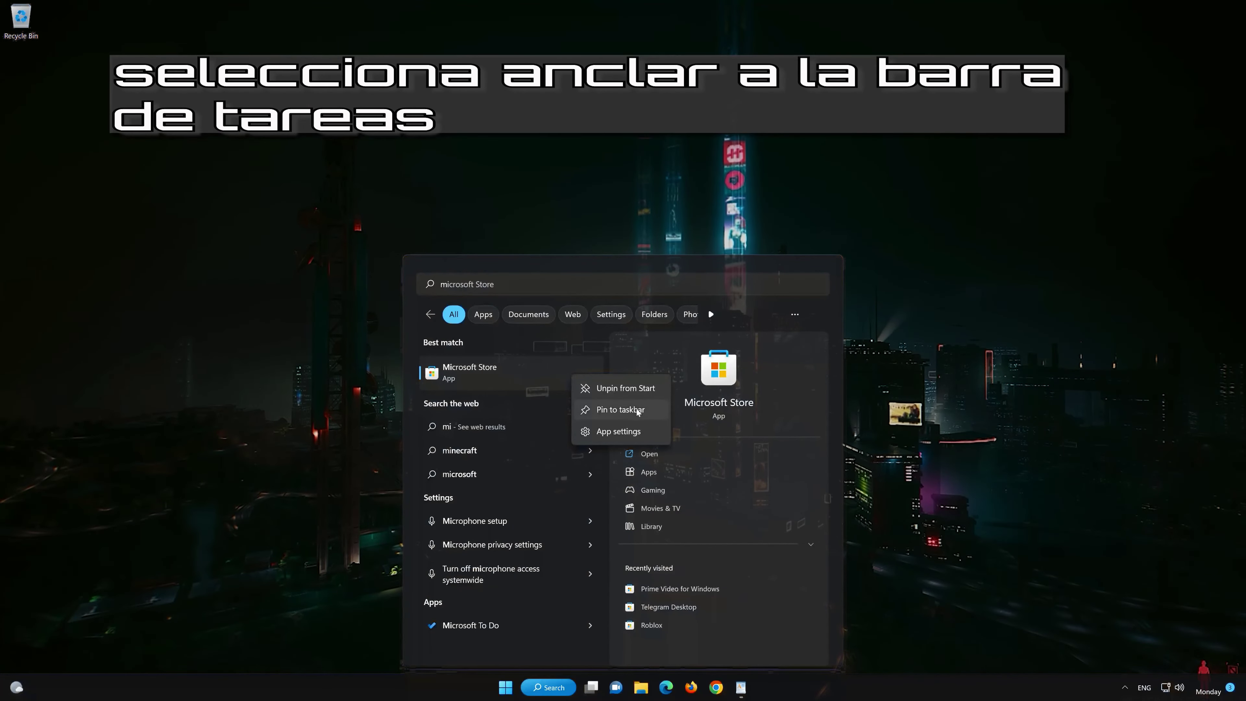
pyautogui.click(625, 409)
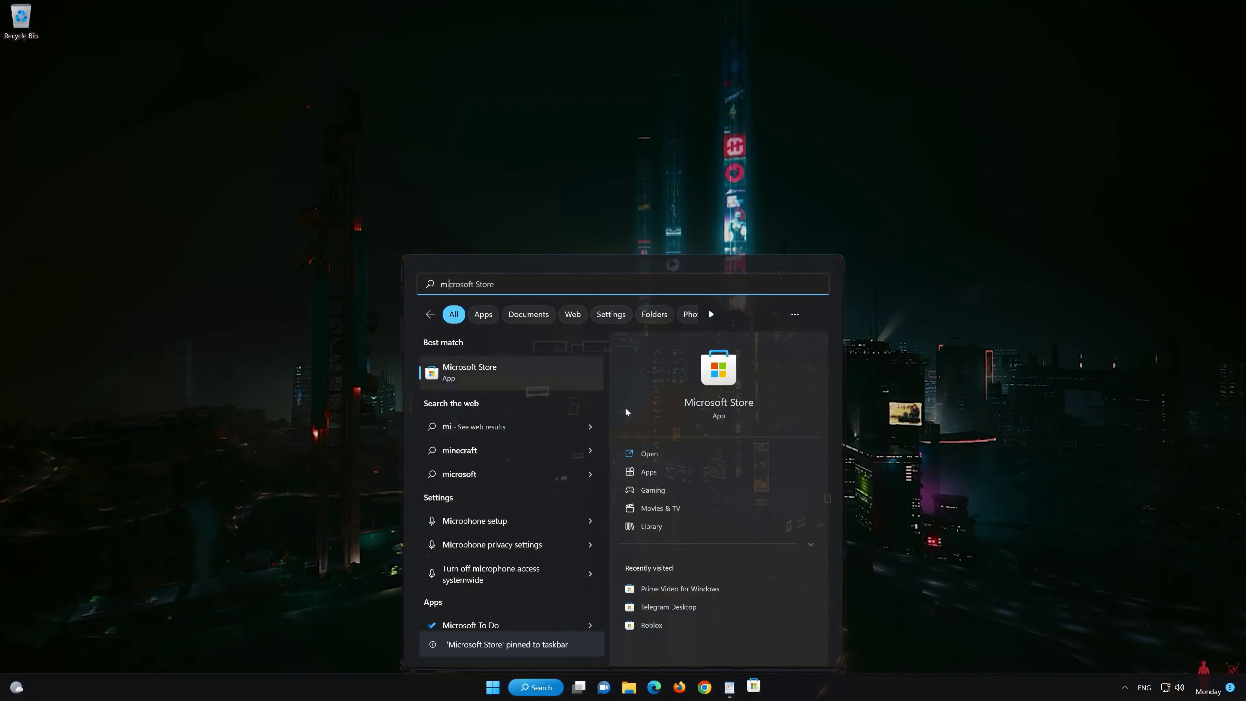
pyautogui.click(755, 691)
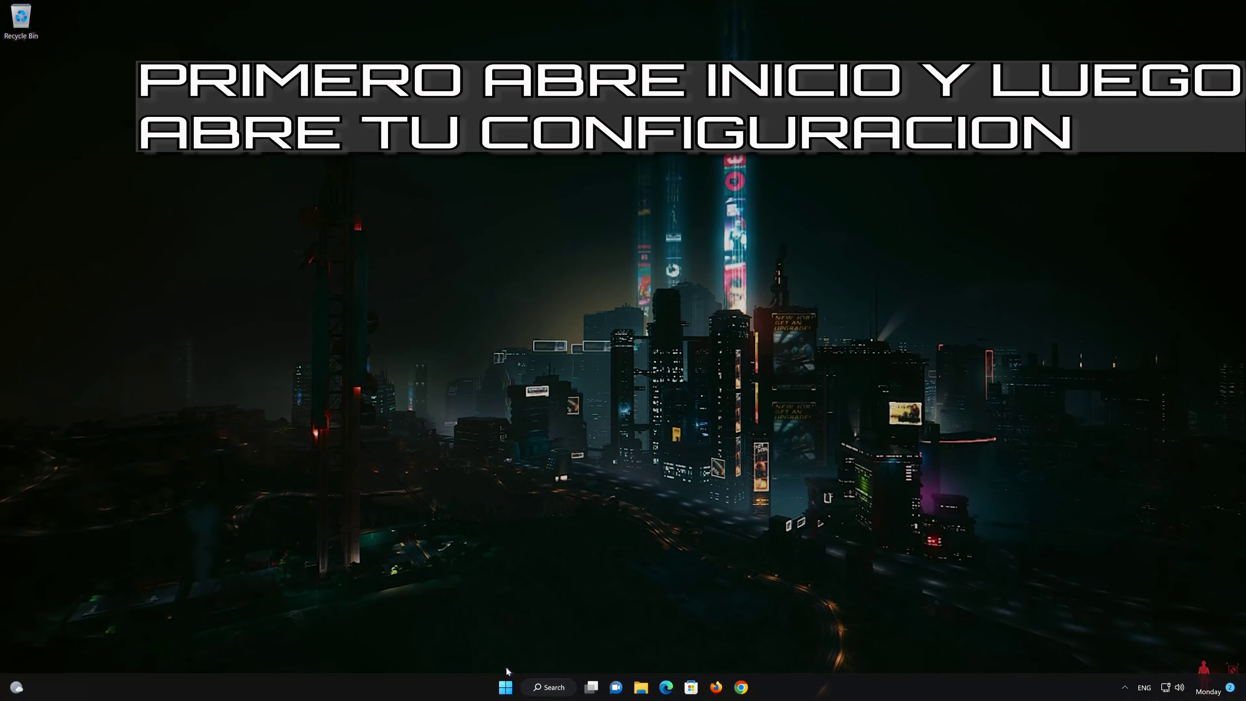
# Open the advanced options of Microsoft Store from Apps & features in Windows Settings.
pyautogui.click(504, 687)
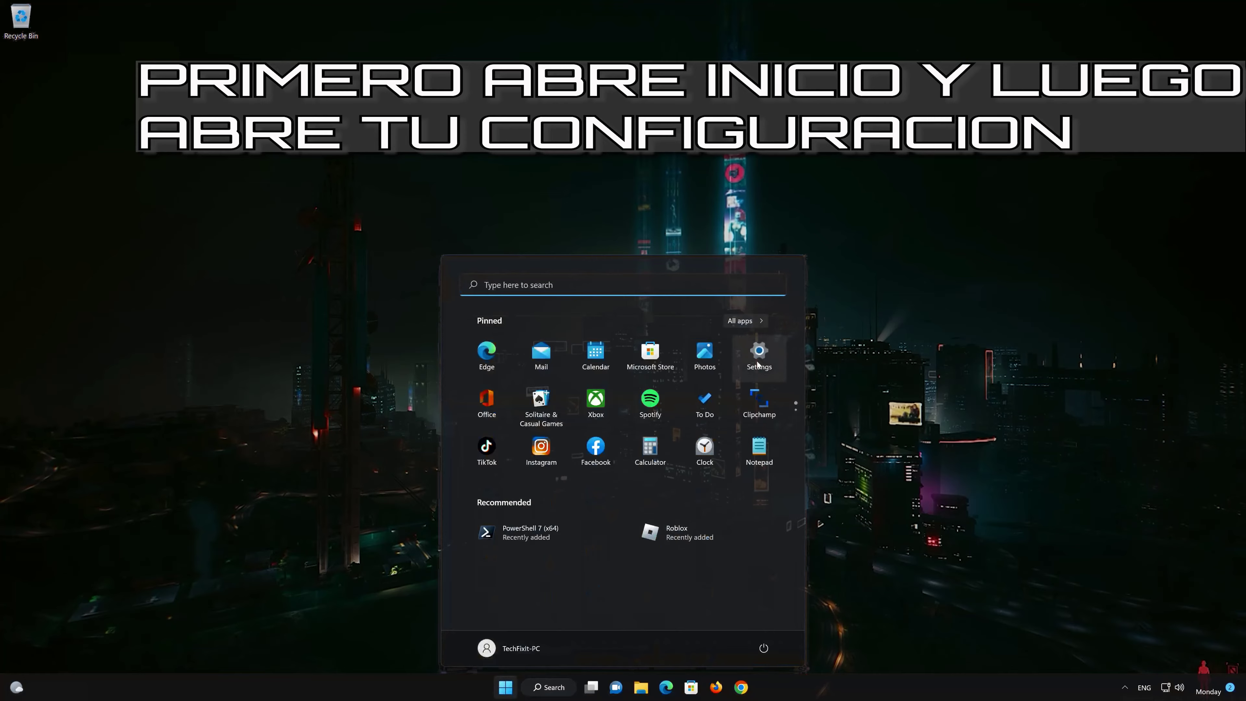
pyautogui.click(765, 353)
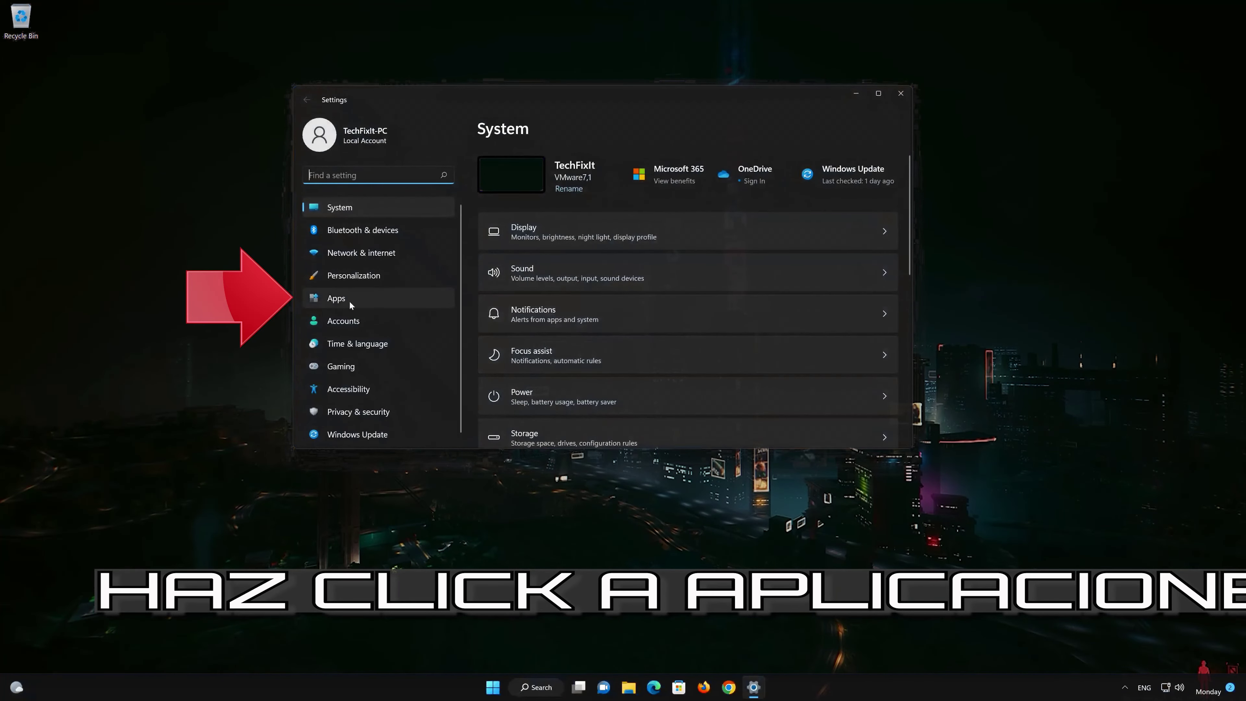
pyautogui.click(384, 291)
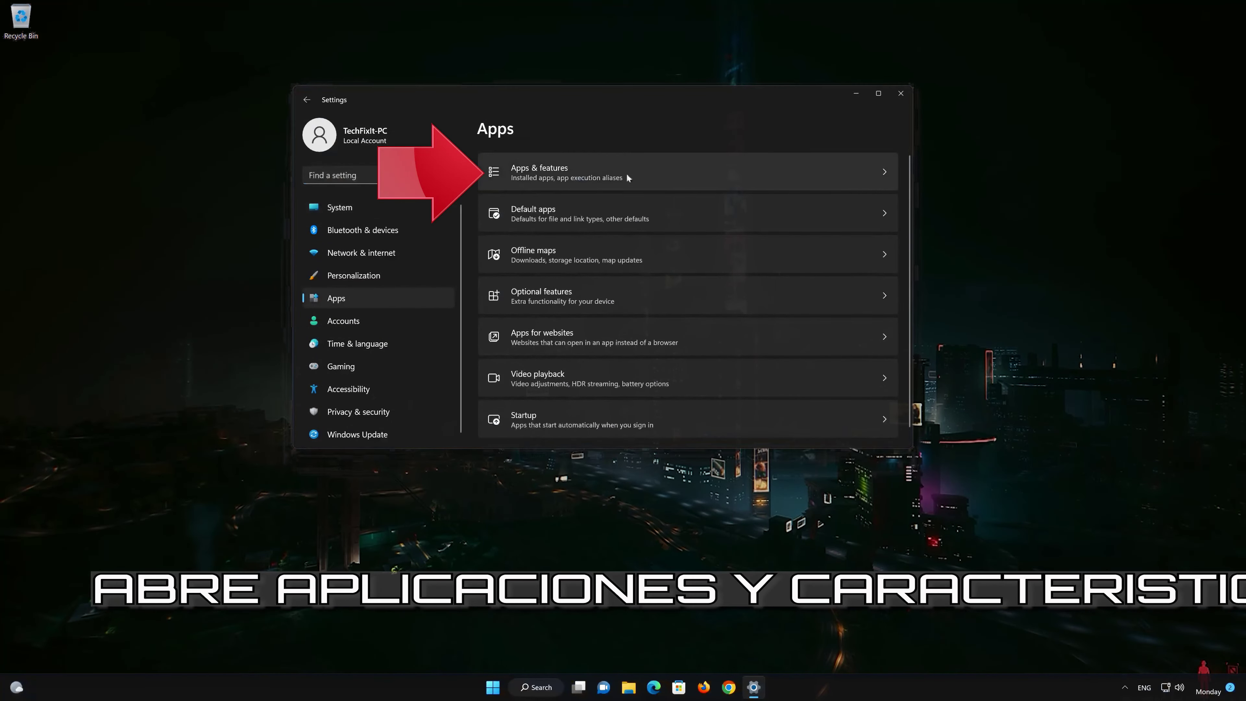
pyautogui.click(630, 165)
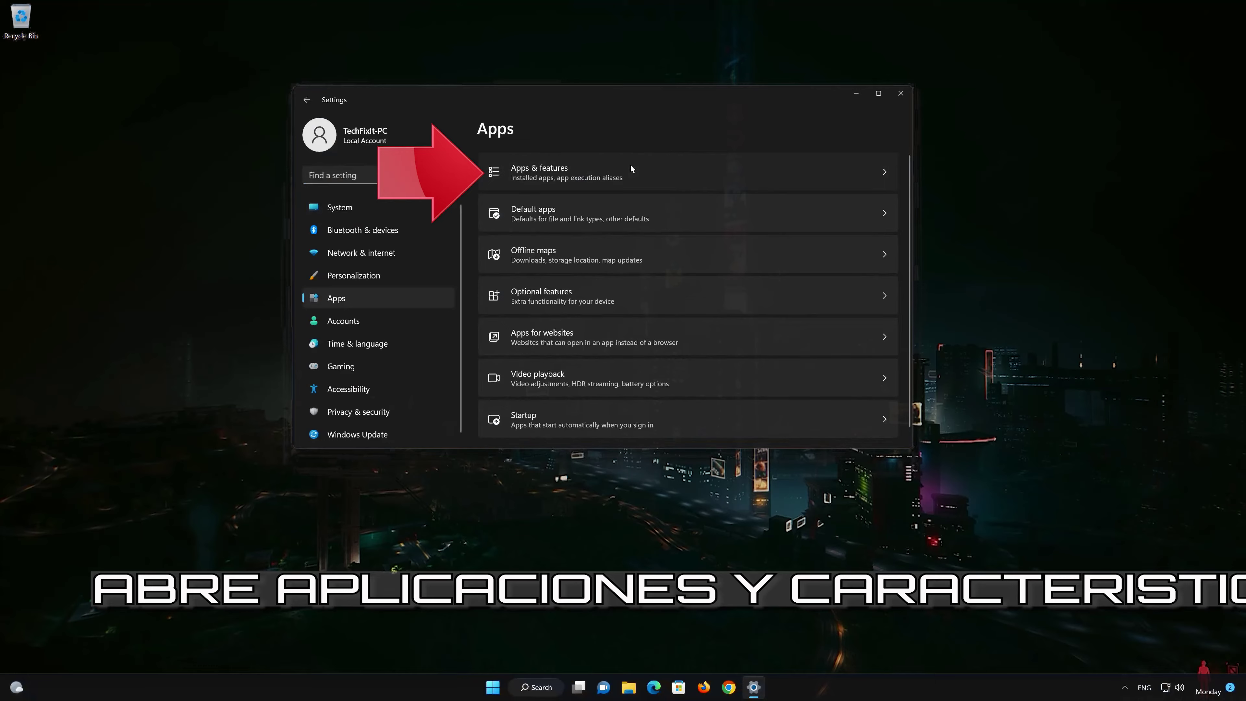
pyautogui.scroll(-5, 686, 302)
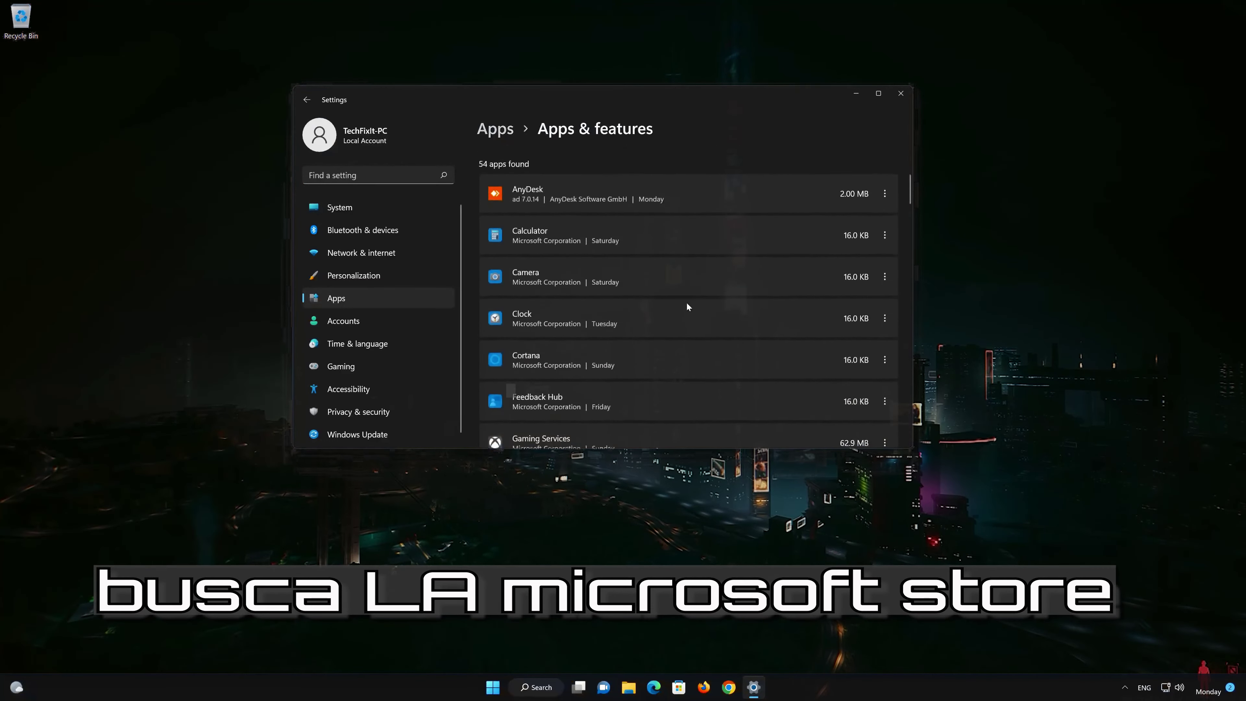
pyautogui.scroll(-5, 690, 306)
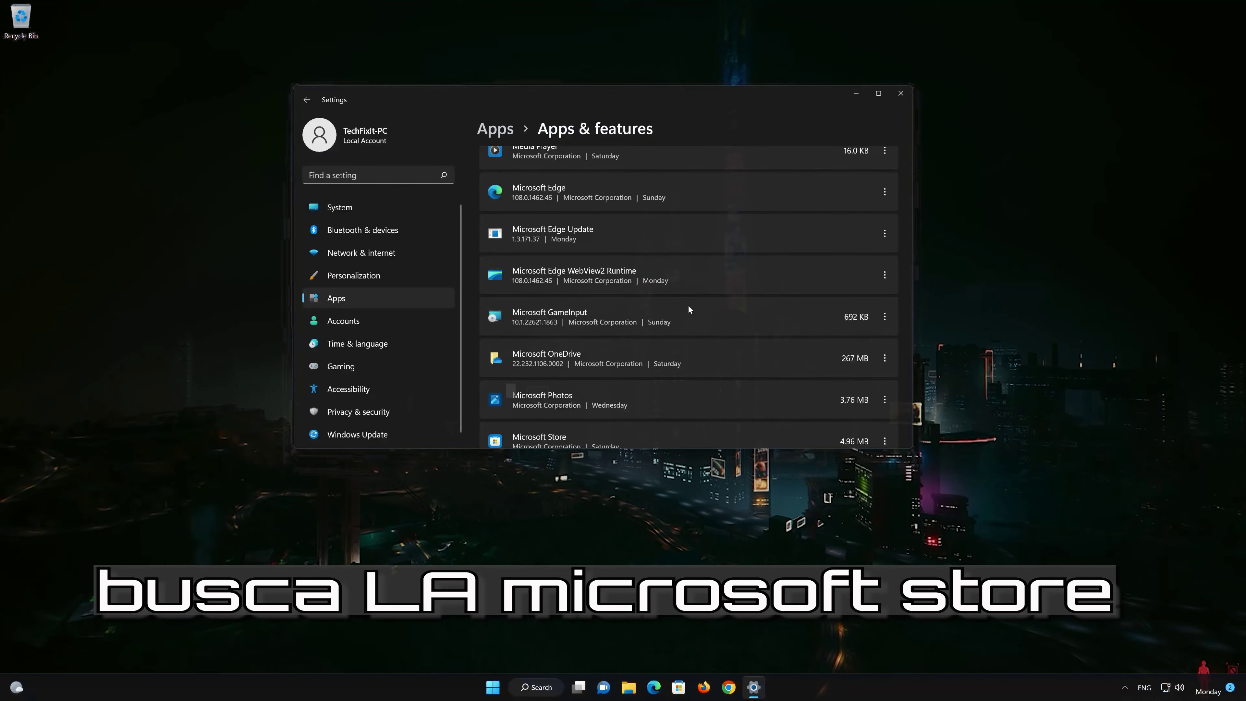
pyautogui.scroll(-2, 689, 309)
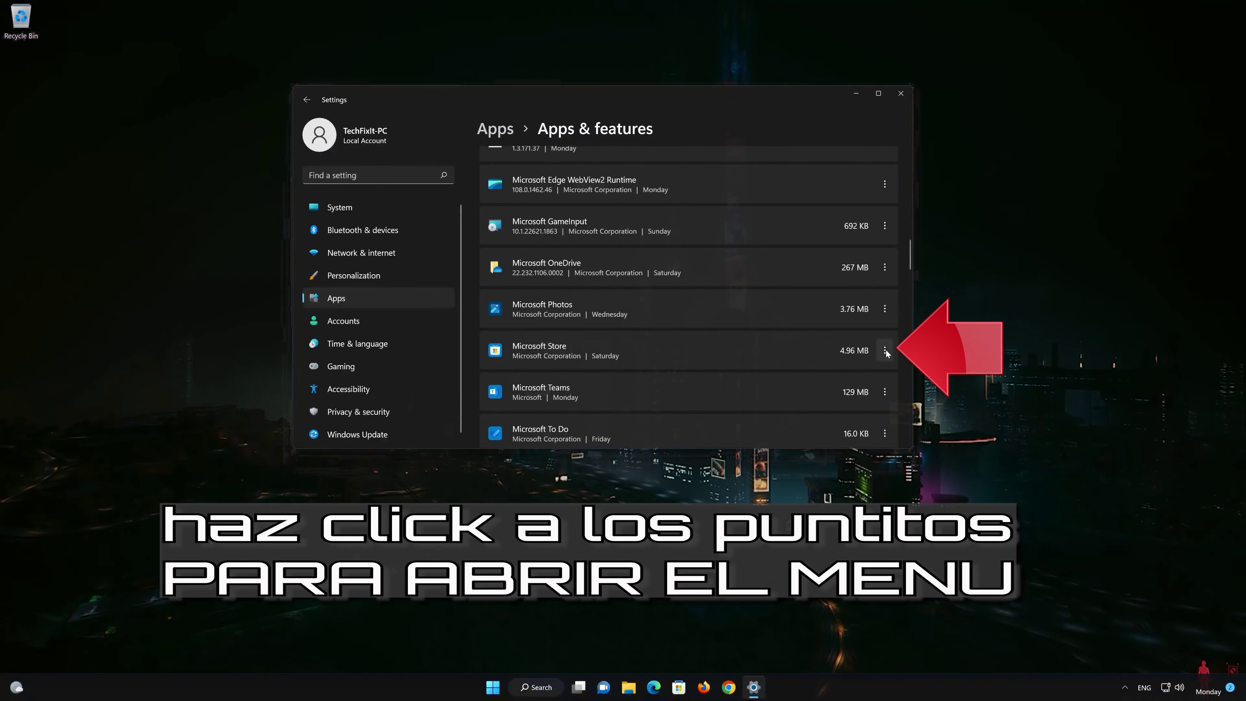
pyautogui.click(886, 350)
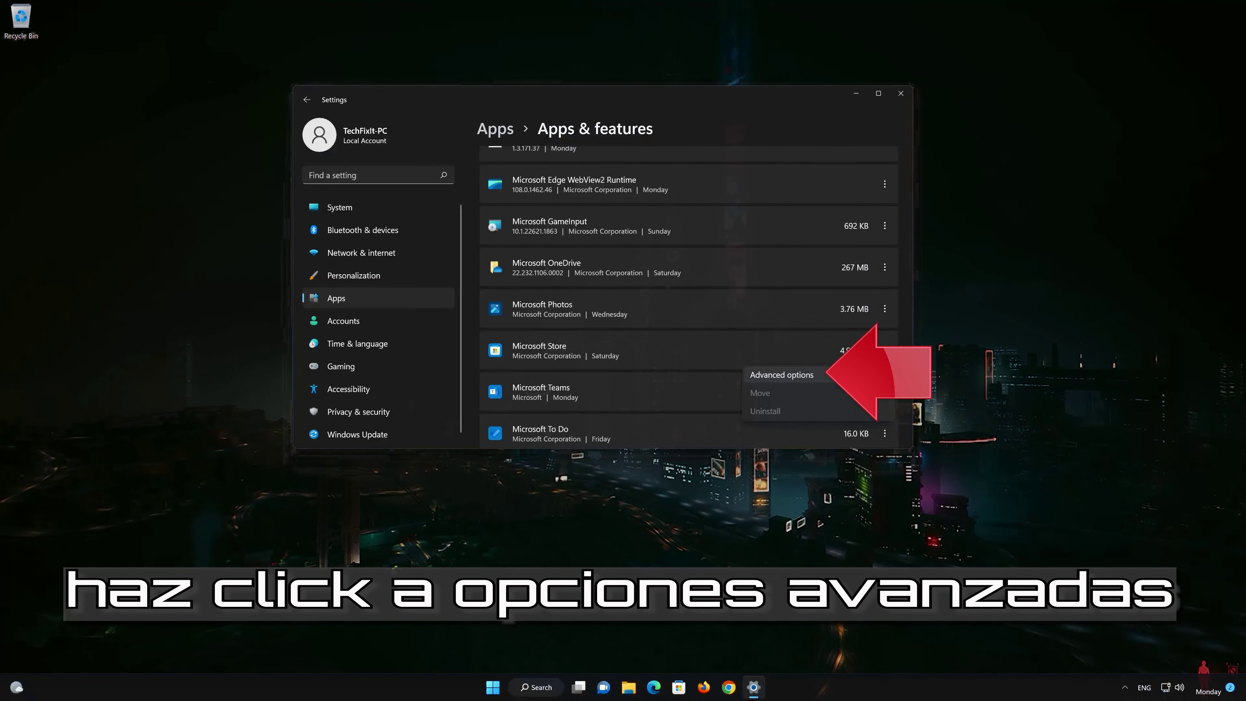
pyautogui.click(830, 369)
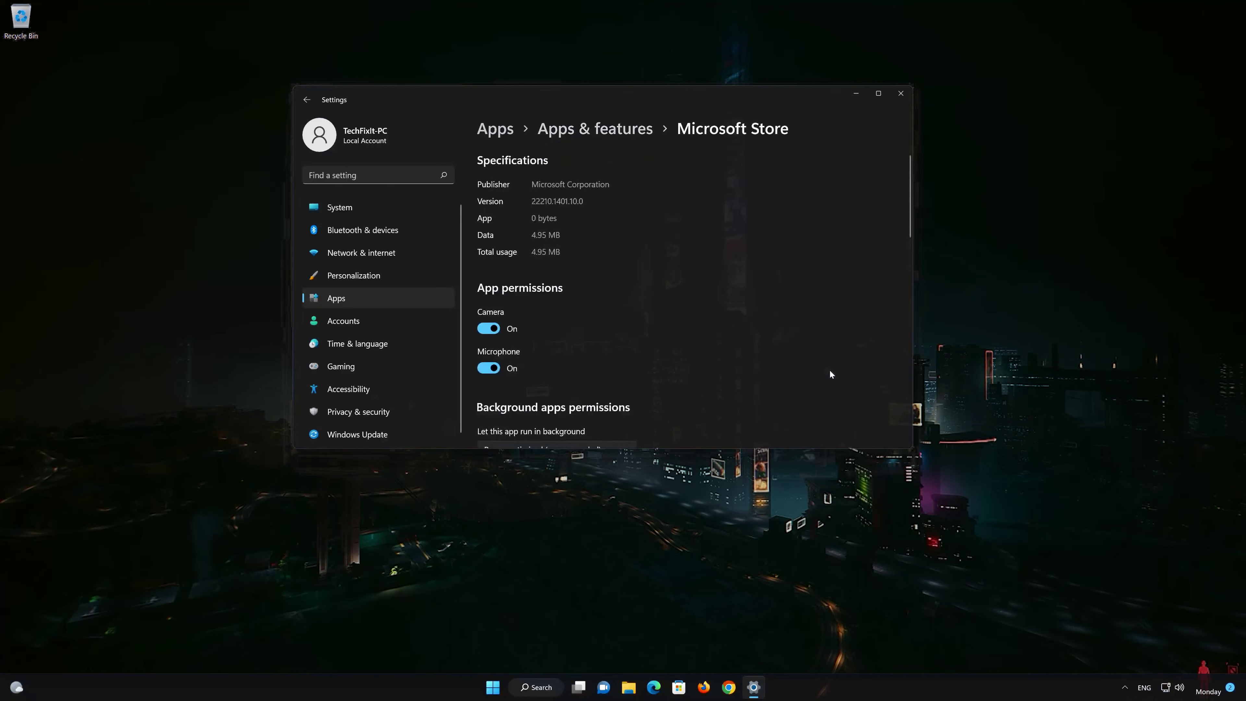
# Repair Microsoft Store, and reset it as well, confirming the deletion of its app data.
pyautogui.scroll(-1, 804, 365)
pyautogui.scroll(-12, 804, 362)
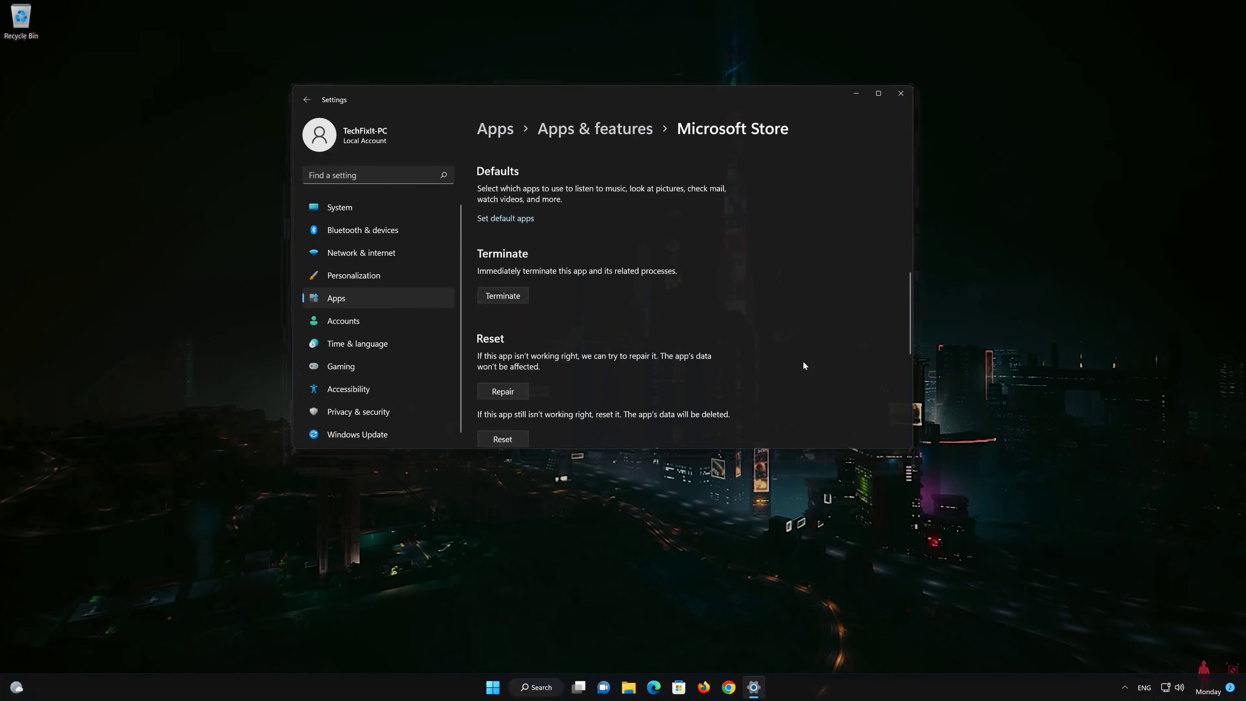
pyautogui.scroll(-3, 804, 365)
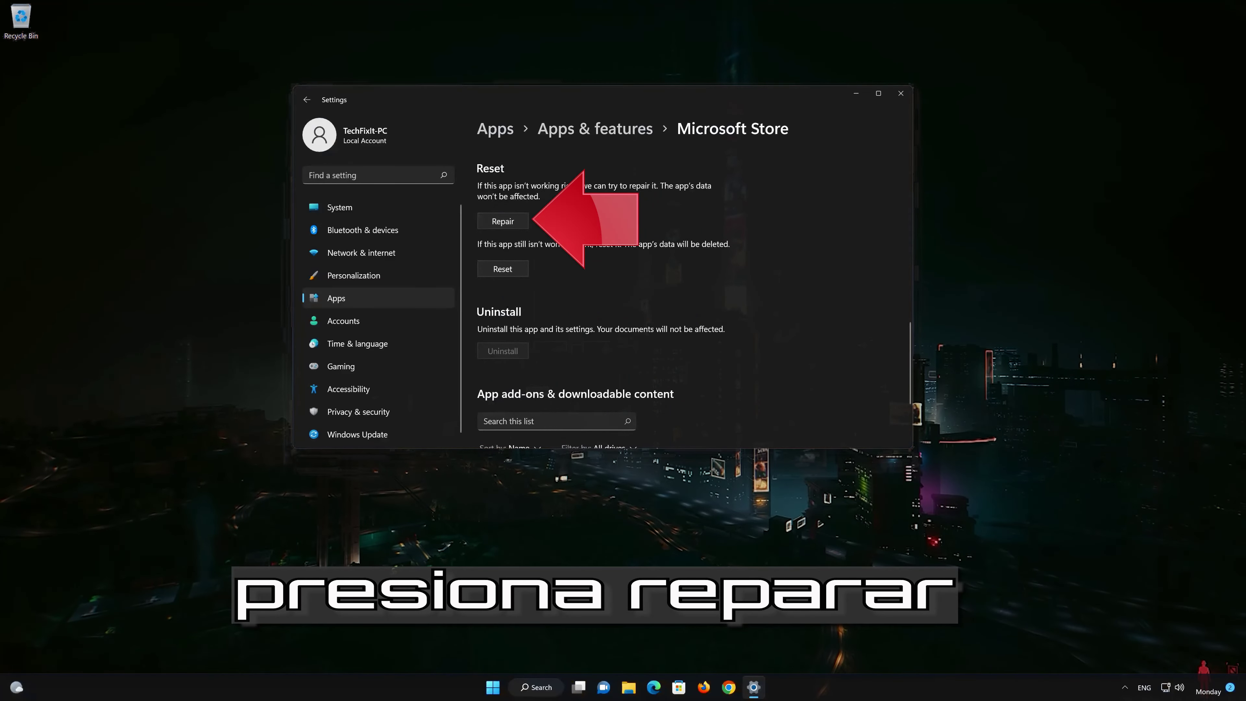
pyautogui.click(517, 222)
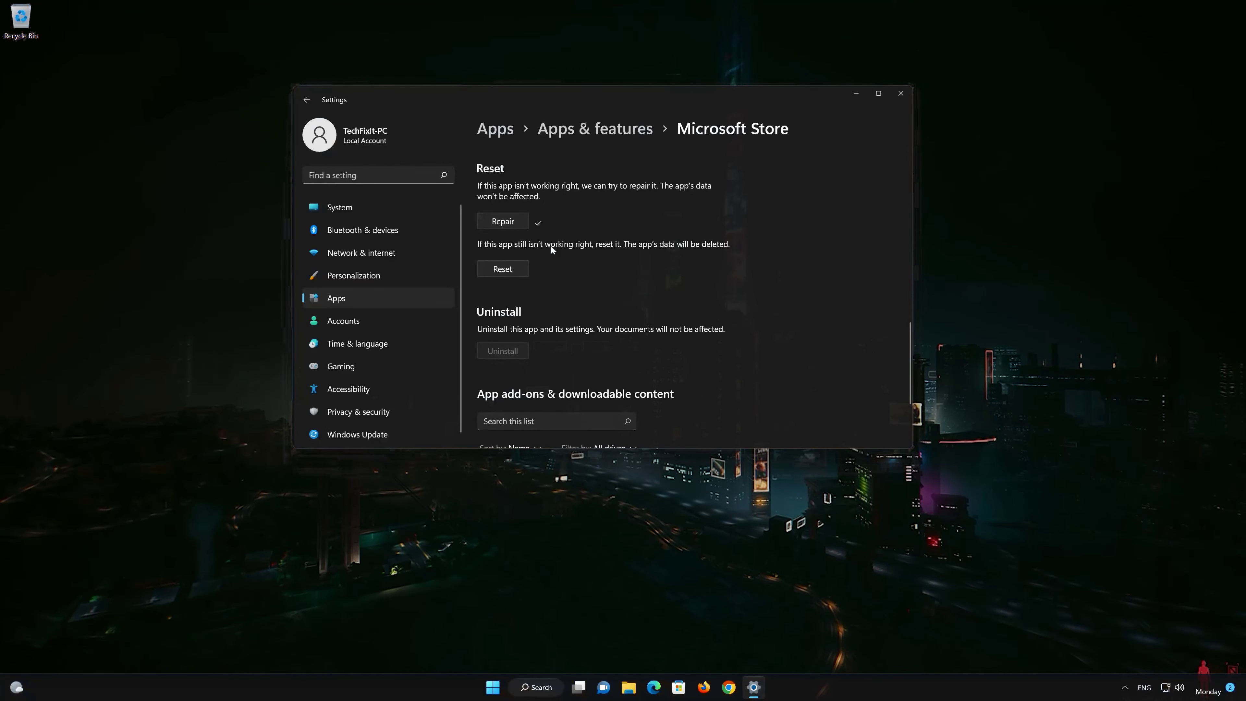
pyautogui.click(496, 271)
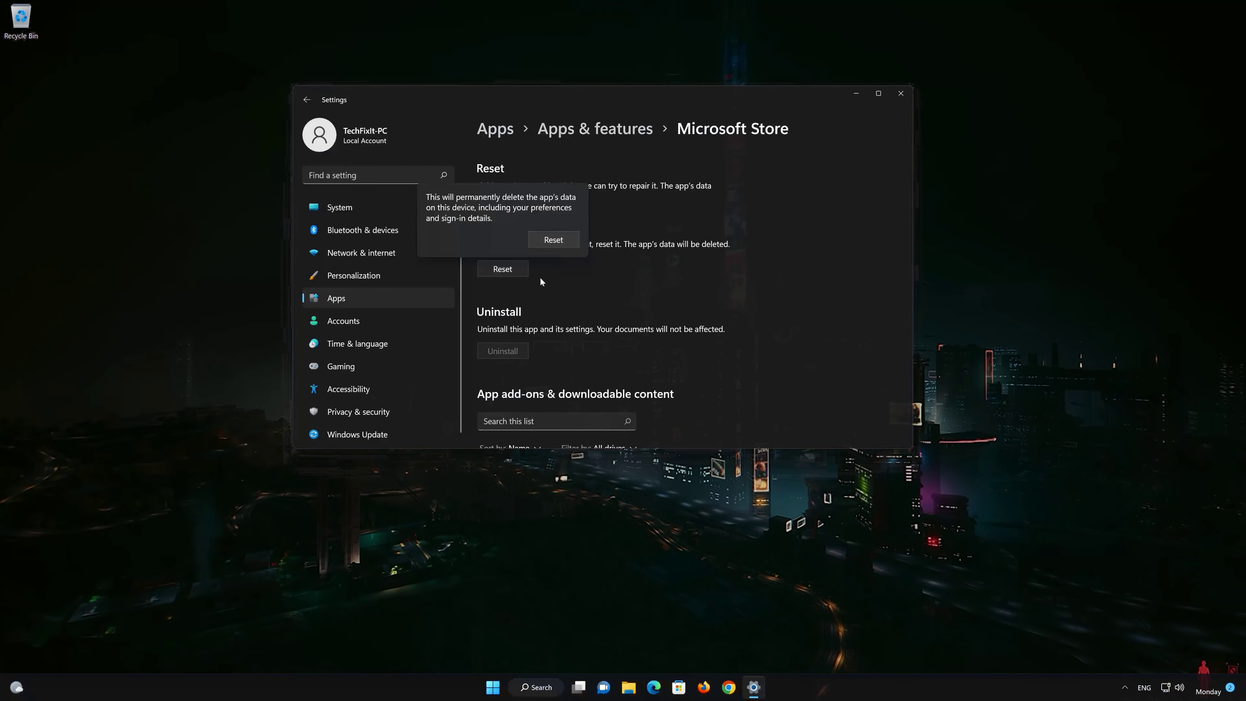
pyautogui.click(552, 243)
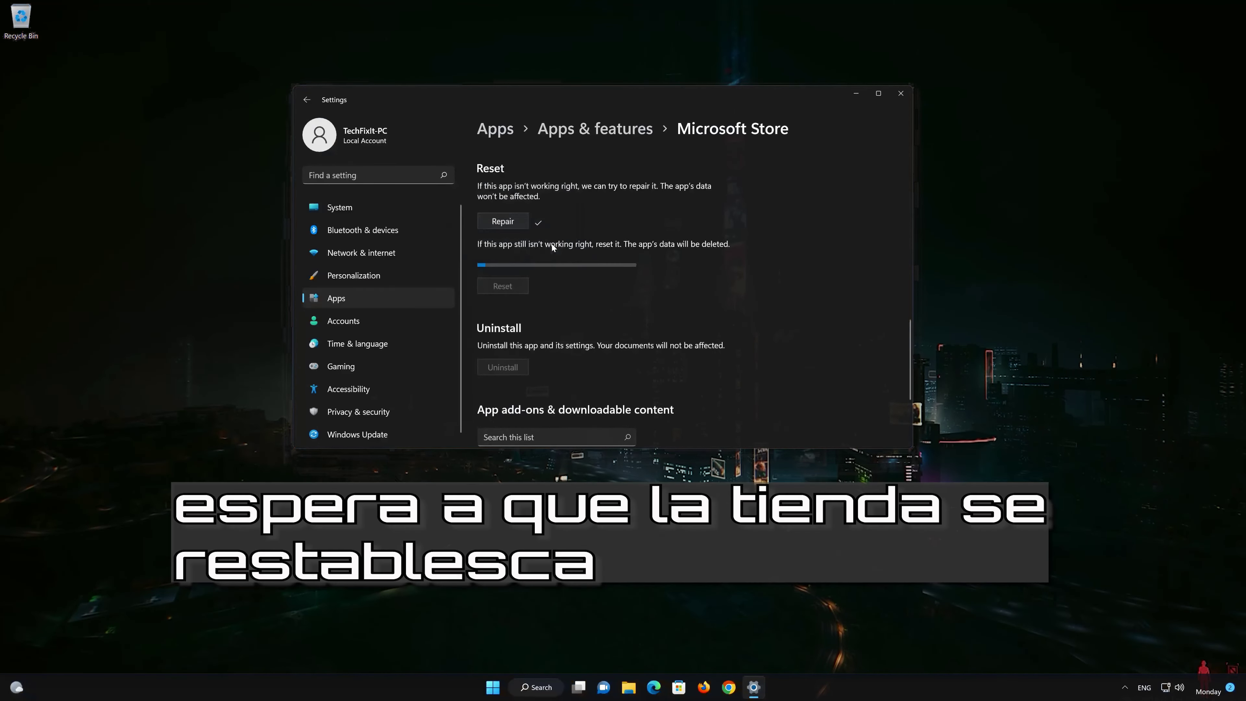